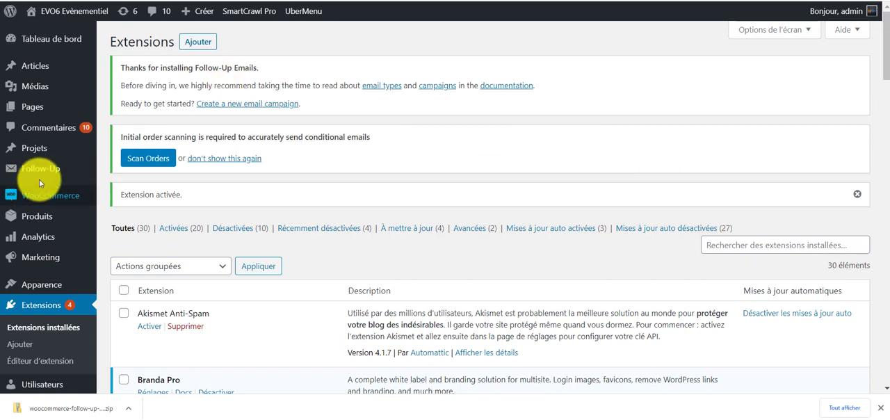
Review the description and annual price of the Follow-Ups extension on the WooCommerce product page.
mouse_move(60, 169)
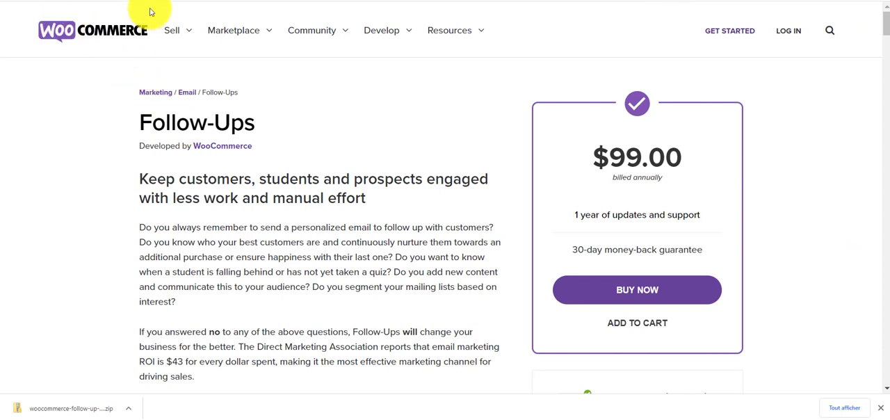
mouse_move(224, 27)
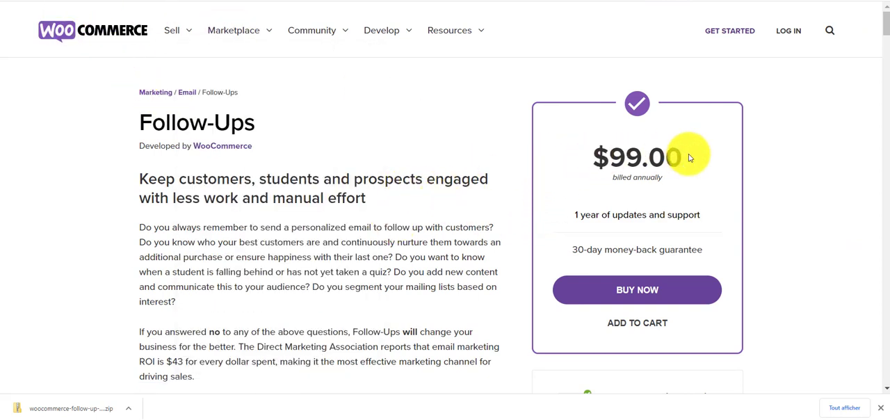
left_click_drag(689, 158, 580, 153)
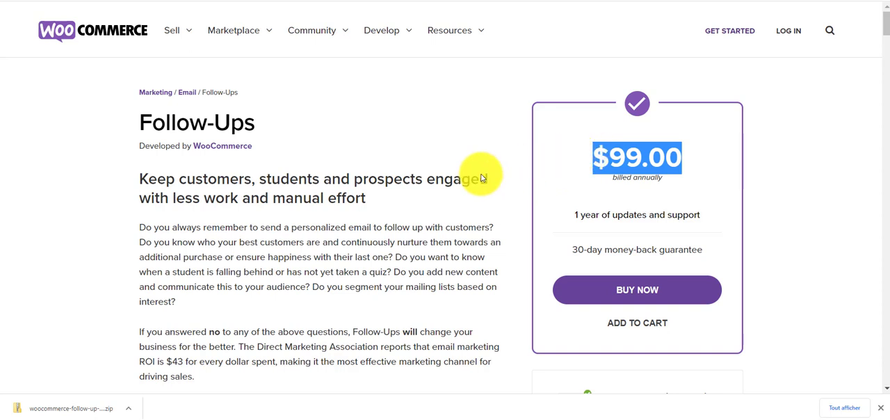
left_click(392, 206)
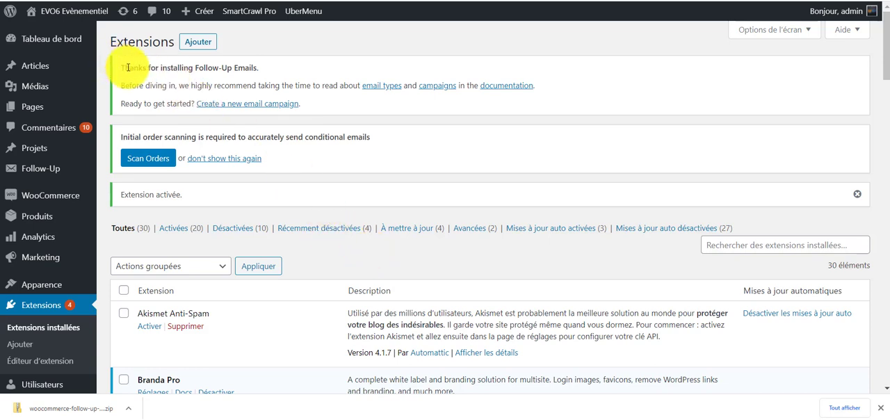
Run the initial order scan for Follow-Up Emails from the installed extensions page and accept the confirmation.
left_click_drag(120, 66, 267, 67)
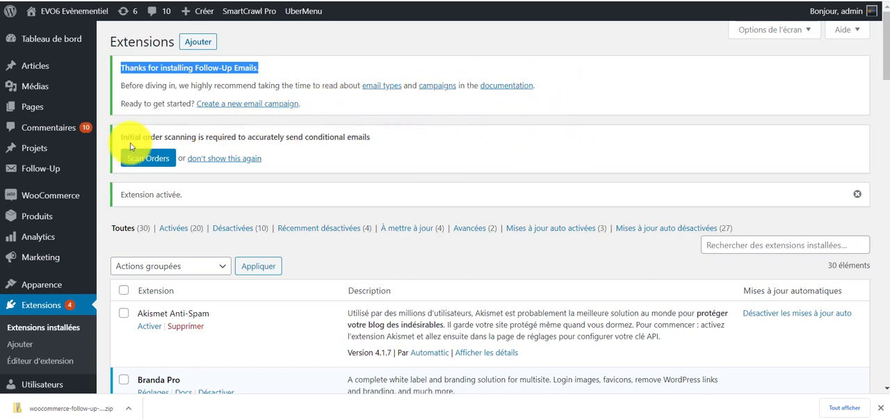
left_click_drag(128, 139, 397, 135)
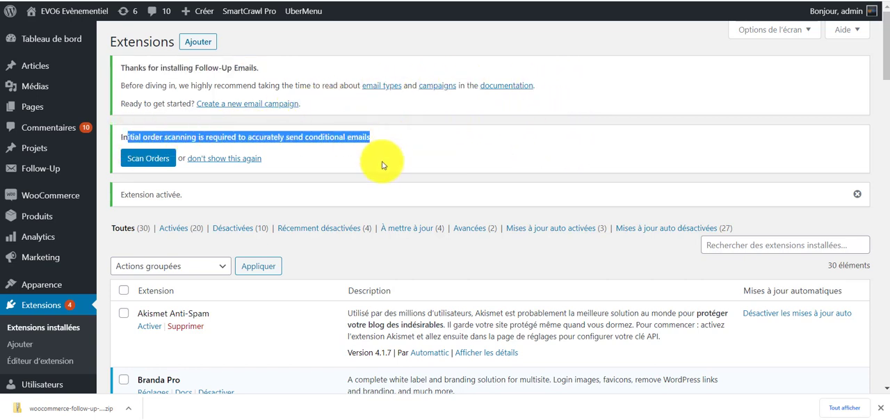
left_click(382, 164)
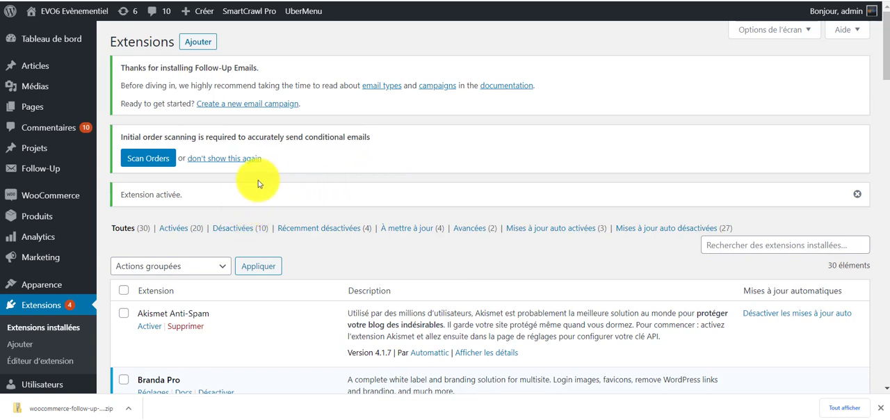
left_click(161, 161)
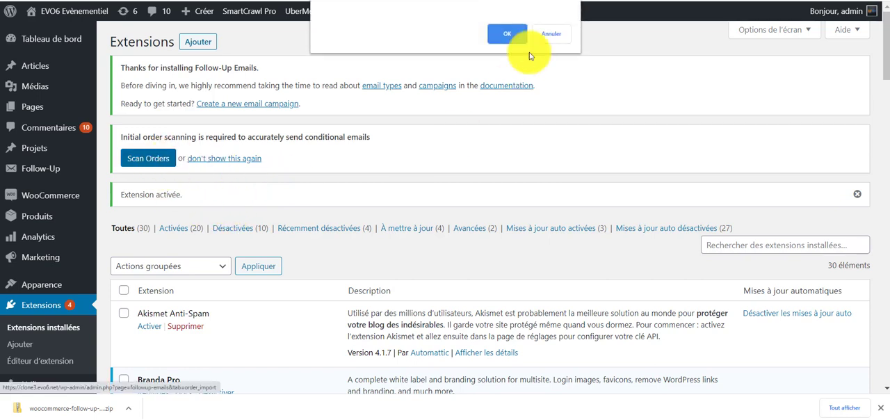
left_click(517, 31)
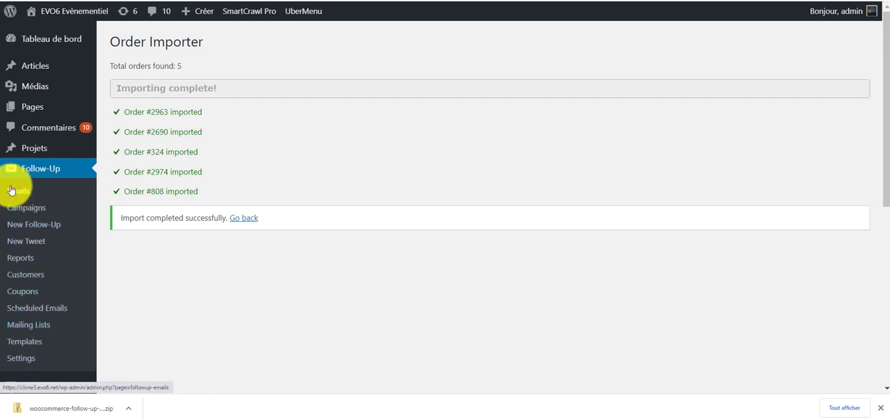
Look over the Follow-Up campaigns page and the blank forms for a new follow-up and a new tweet.
left_click(30, 213)
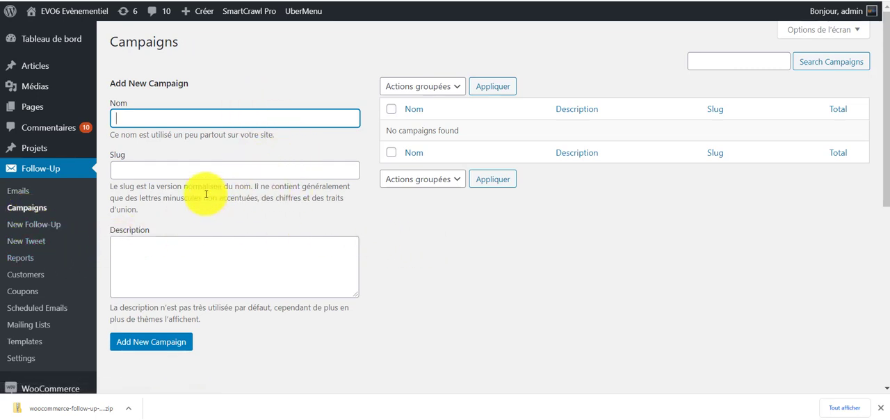
left_click(226, 229)
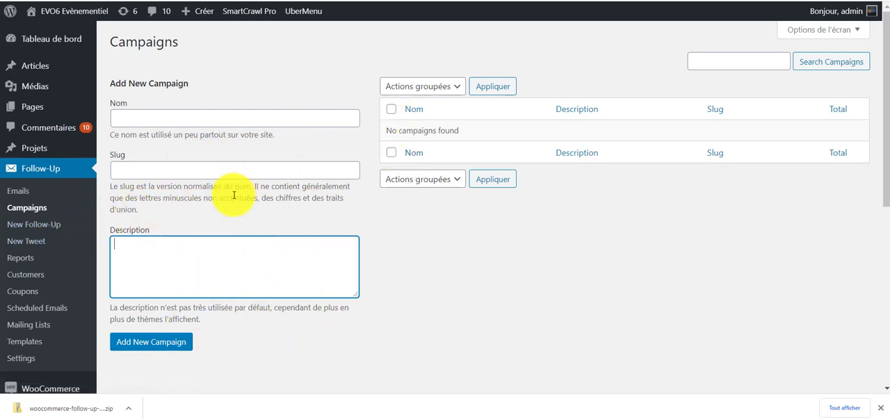
left_click(48, 230)
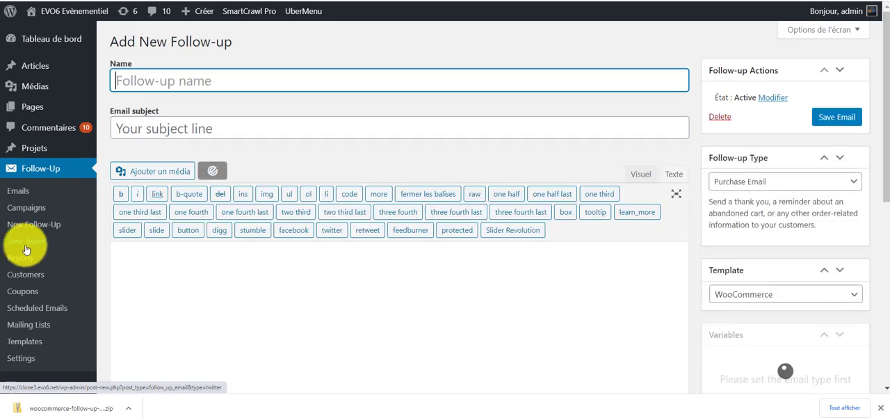
left_click(25, 248)
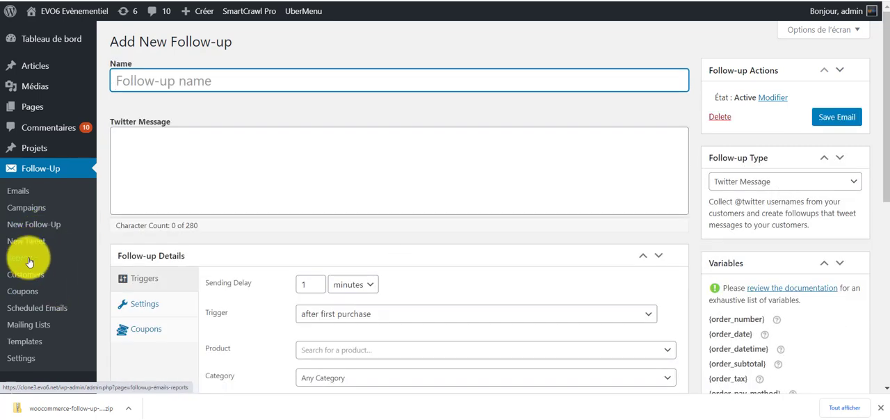
Examine the Follow-Up email reports, including the stats, devices, geolocation and per-email sections.
left_click(30, 260)
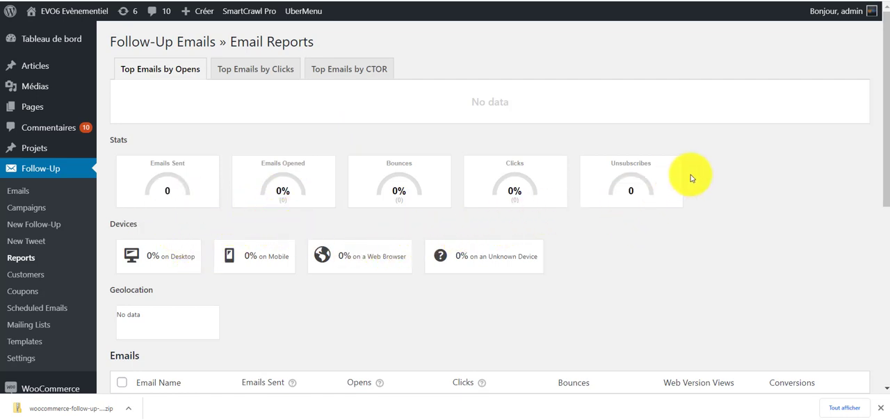
scroll(299, 312, "down", 3)
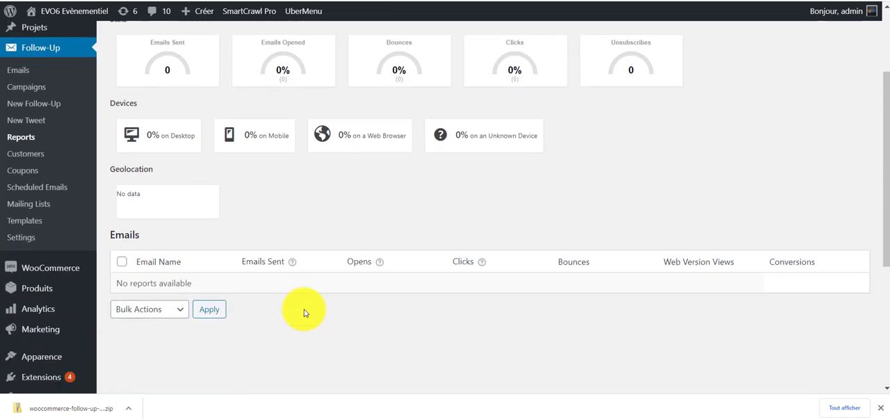
scroll(271, 278, "up", 5)
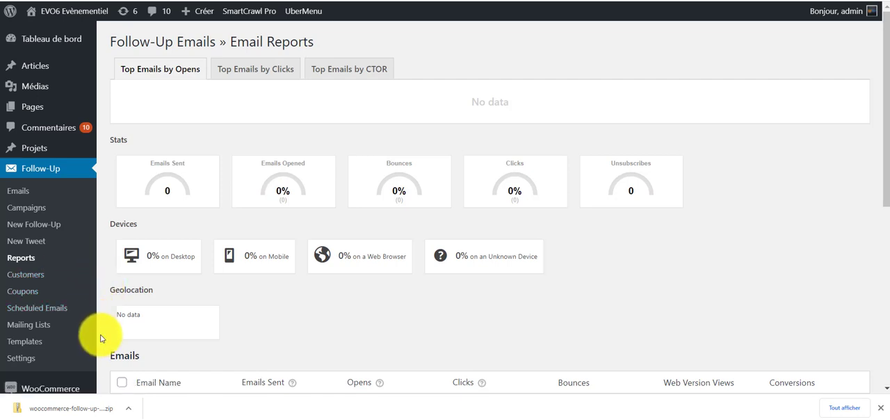
scroll(96, 378, "down", 1)
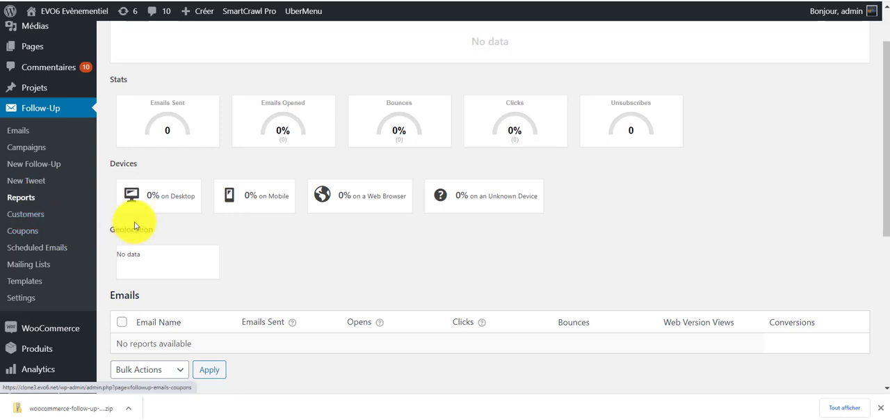
Review the Follow-Up pages for customer data, email coupons and mailing list subscribers.
left_click(33, 218)
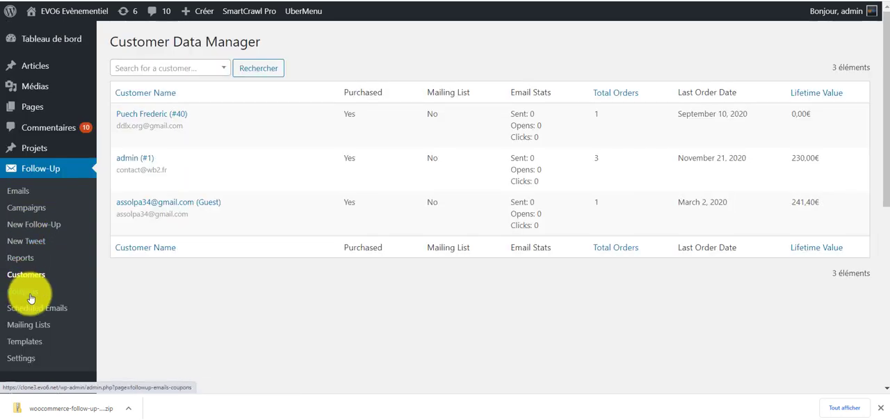
left_click(30, 297)
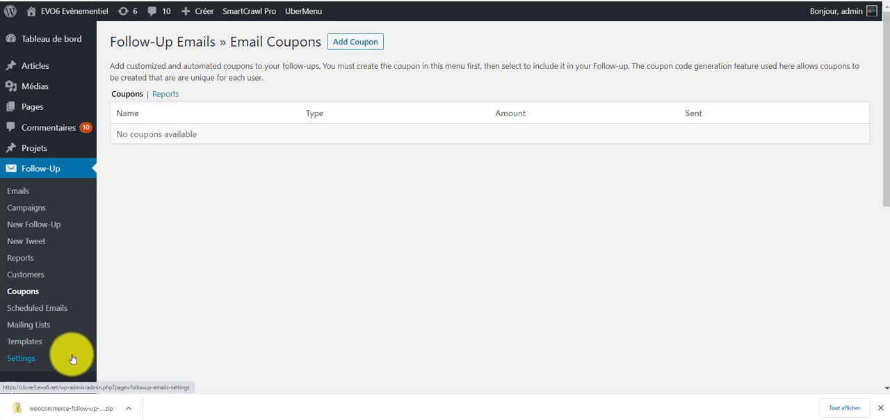
left_click(29, 324)
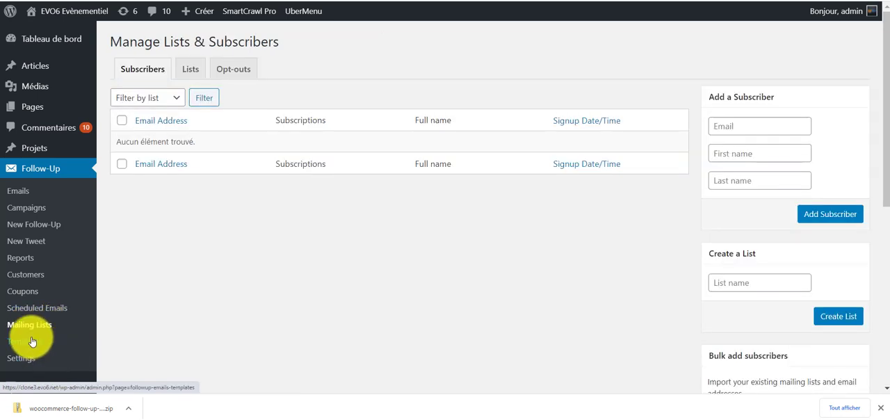
Inspect the HTML code of the Responsive 1 Column email template and close it without saving.
left_click(33, 342)
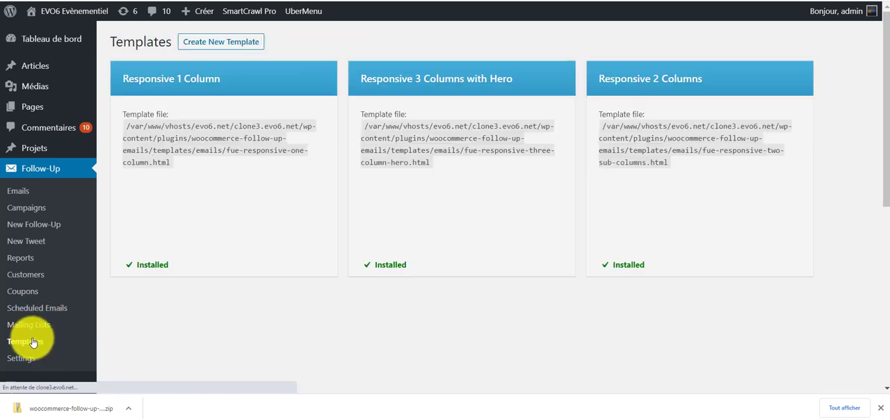
mouse_move(188, 93)
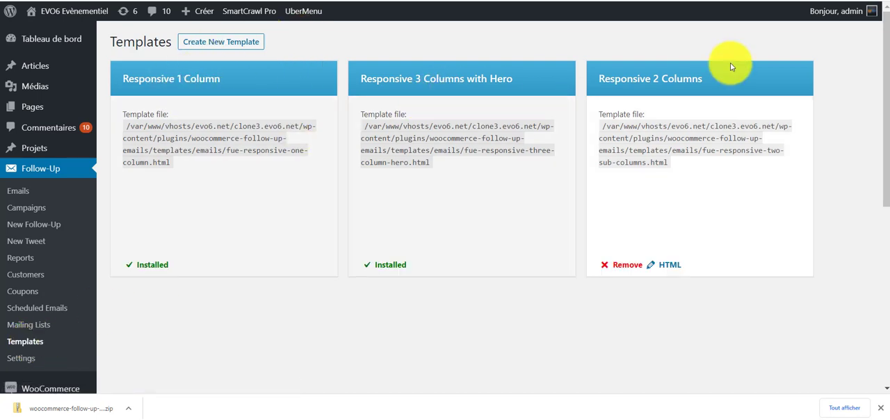
mouse_move(209, 243)
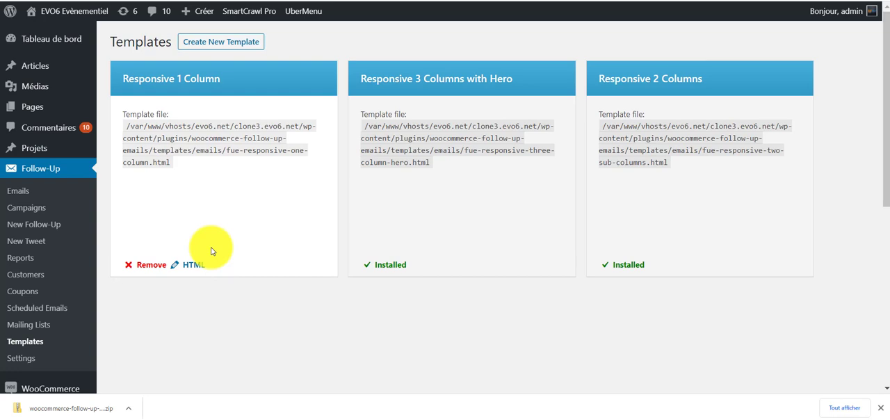
left_click(179, 268)
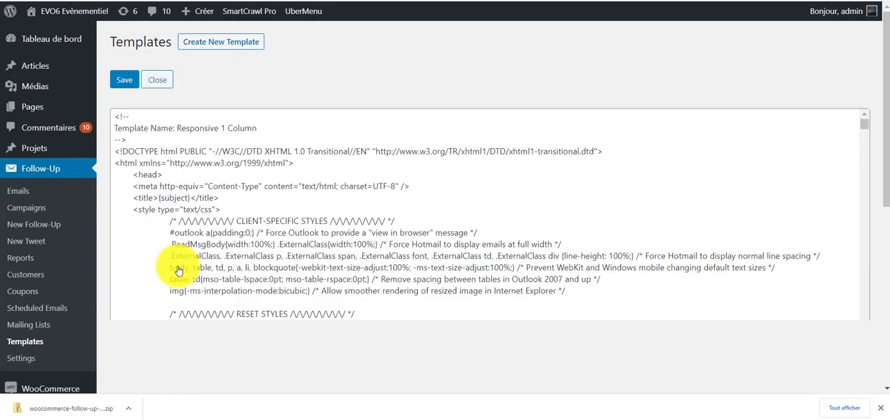
scroll(291, 214, "down", 15)
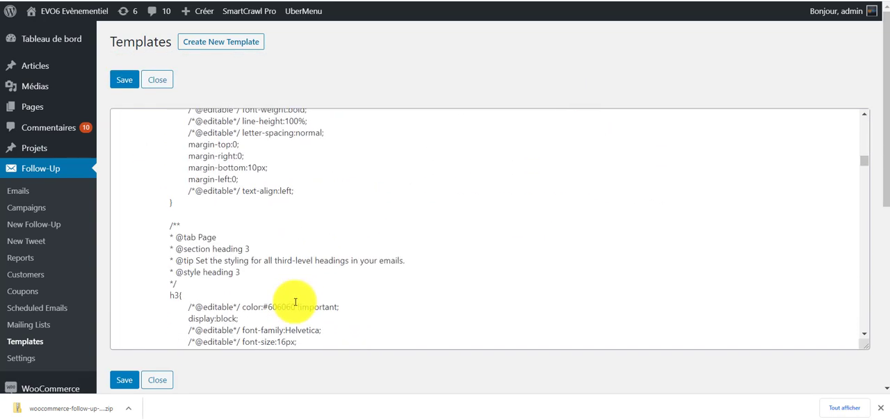
scroll(209, 328, "up", 5)
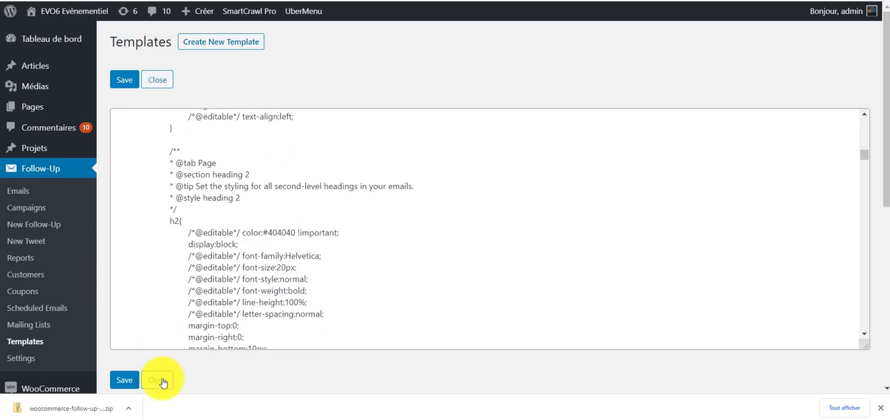
left_click(160, 380)
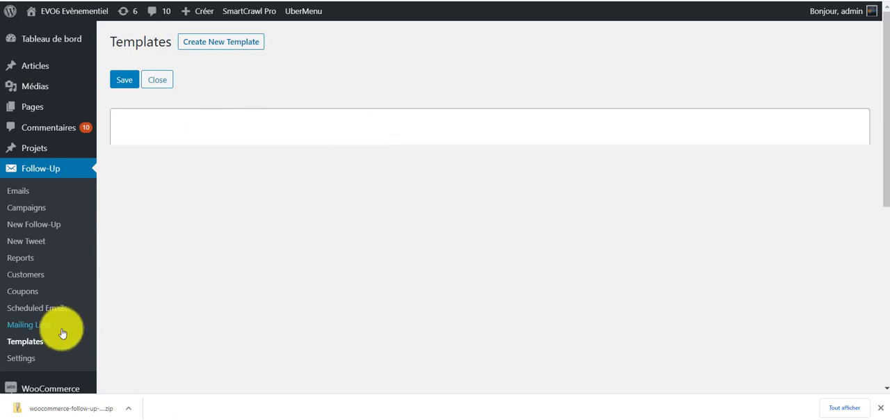
Examine the Follow-Up general settings for permissions, daily summary, email and bounces, plus the DKIM and SPF options.
left_click(23, 364)
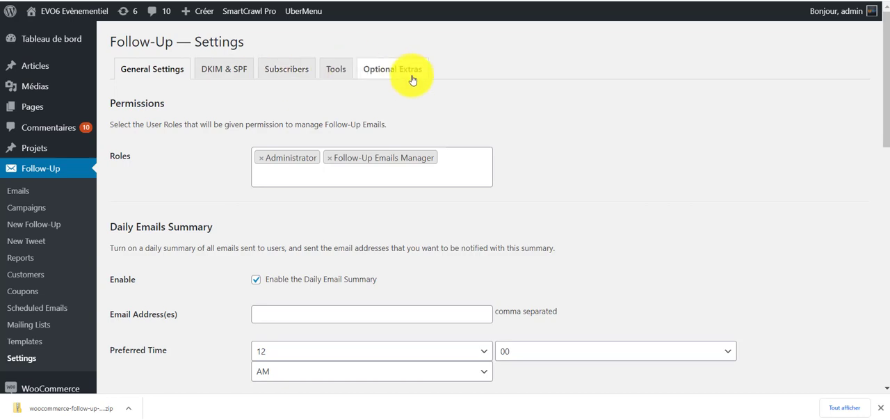
scroll(215, 209, "down", 7)
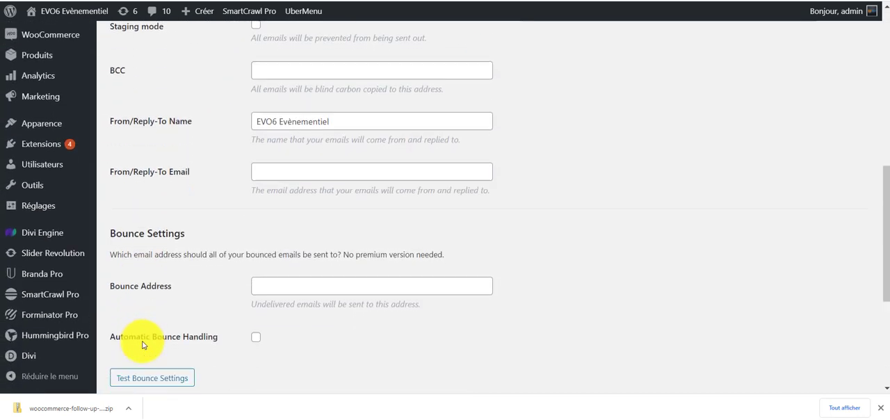
scroll(143, 345, "down", 3)
scroll(244, 342, "up", 5)
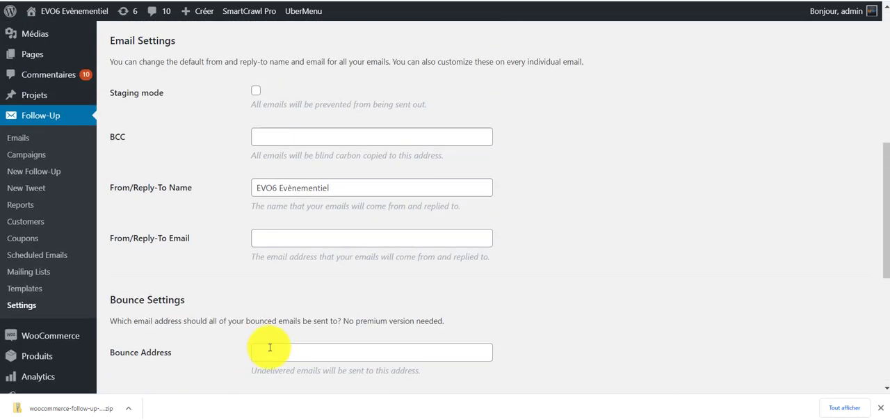
scroll(312, 333, "up", 5)
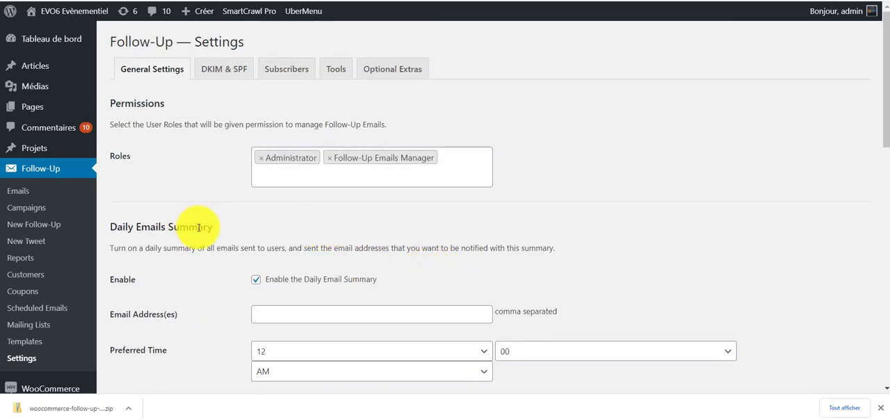
scroll(233, 250, "down", 3)
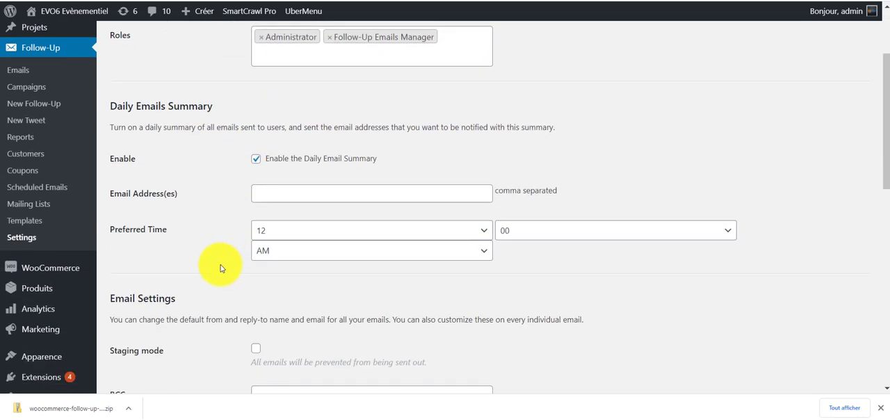
scroll(217, 266, "down", 3)
scroll(223, 261, "up", 6)
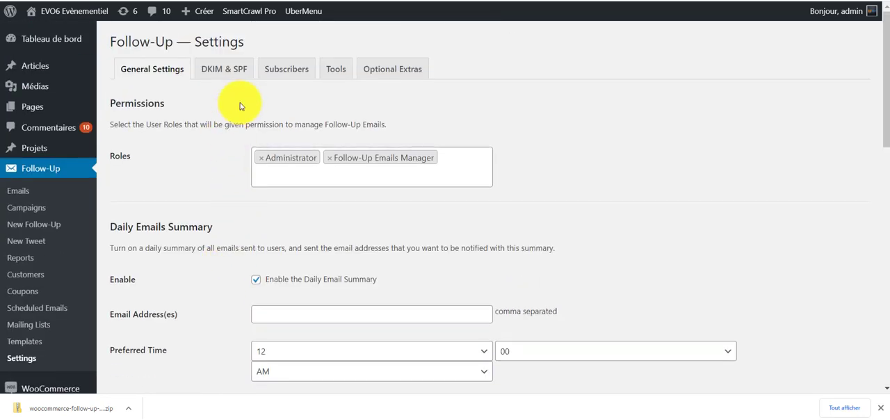
left_click(227, 73)
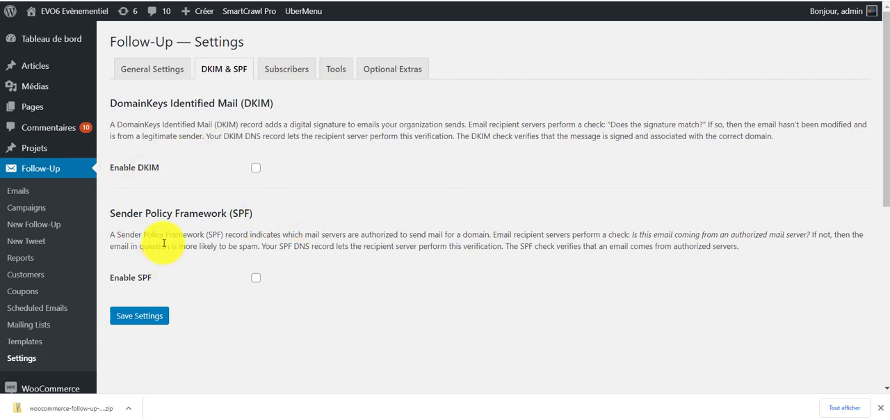
Start a new follow-up email and name it "Scénario 1".
left_click(49, 226)
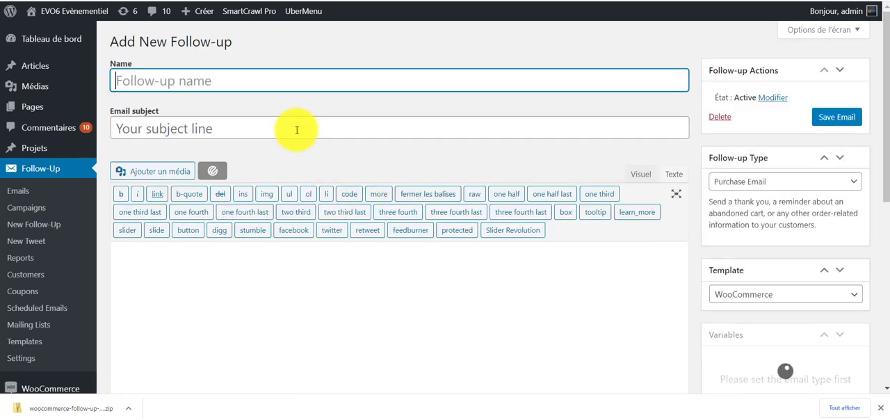
type("Se")
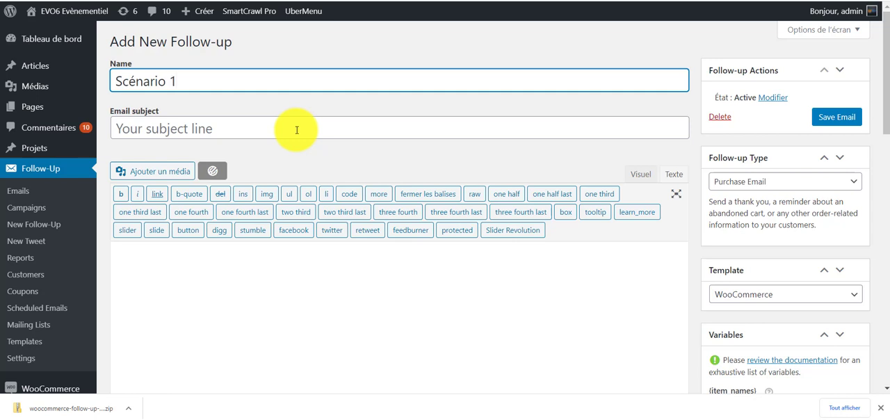
left_click(297, 130)
left_click(321, 158)
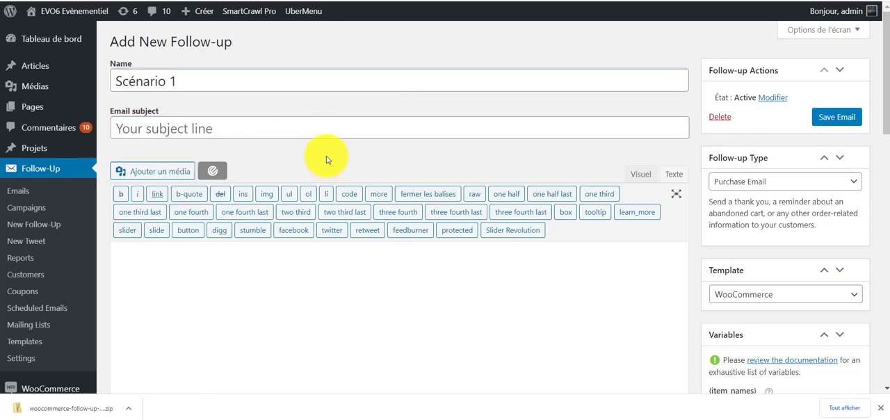
Enter "Bienvenue sur EVO6 - votre cadeau" as the email subject.
left_click(357, 130)
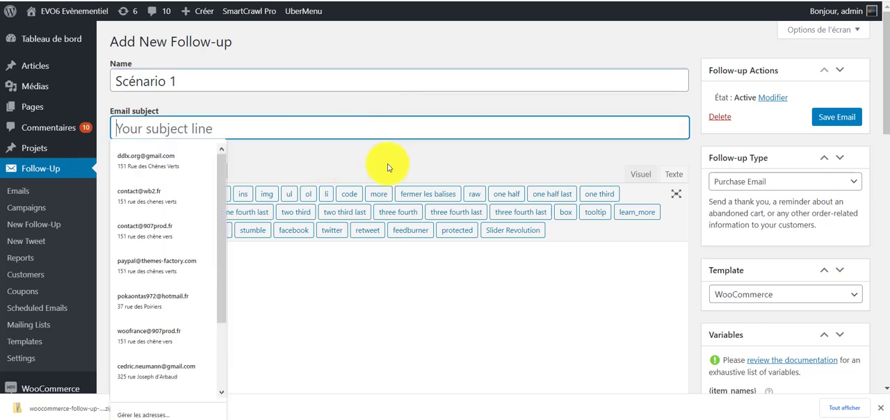
type("T")
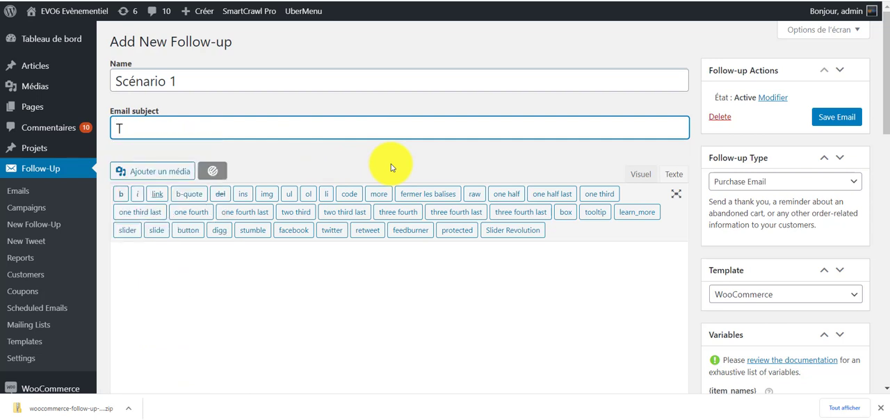
key("BackSpace")
type("Web")
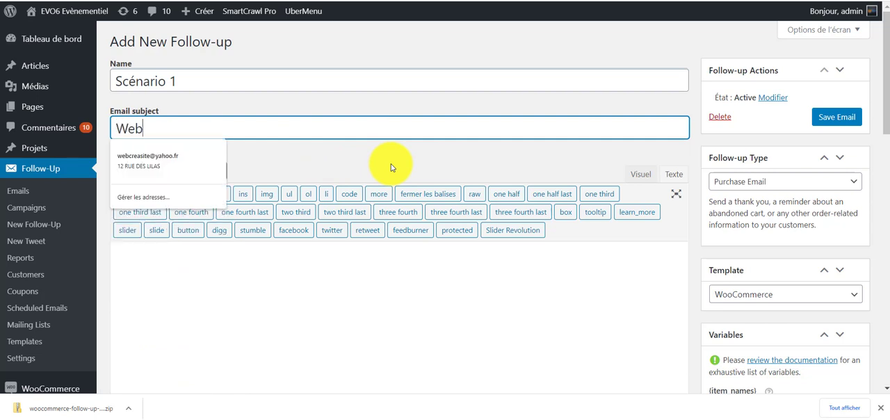
key("BackSpace")
key("BackSpace")
key("BackSpace")
type("Bienve")
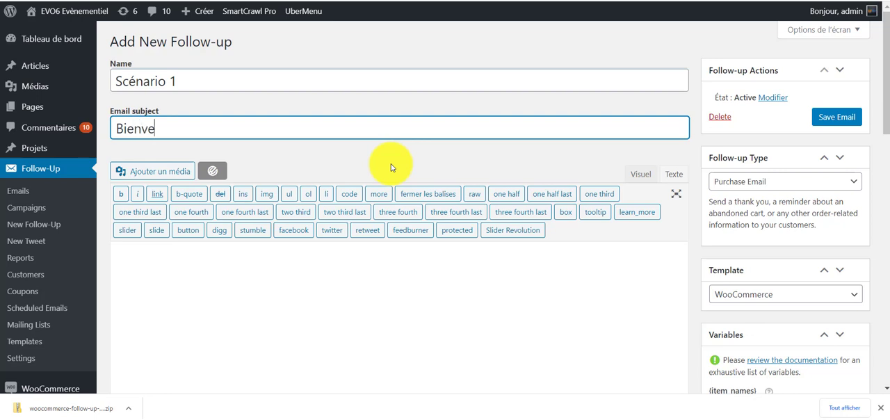
type("nue sur EVO6")
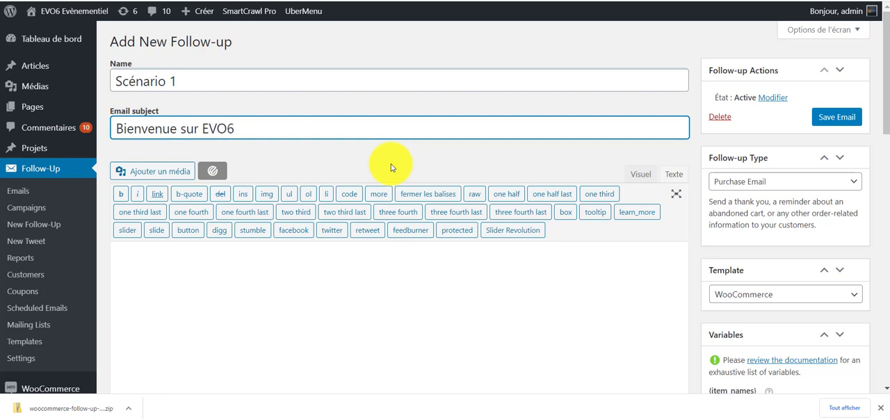
type("Me")
type("deau")
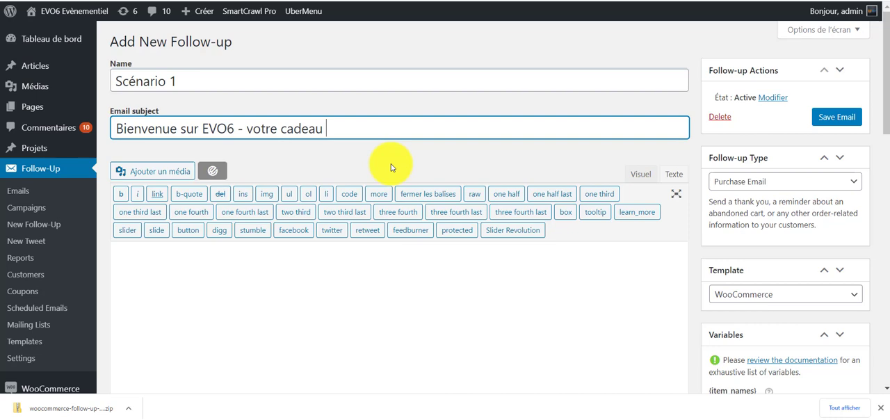
Write the email body in the visual editor: "Merci pour votre commande", blank line, "Voici un code promo pour la prochaine commande !", correcting the spelling.
left_click(648, 174)
scroll(477, 167, "down", 5)
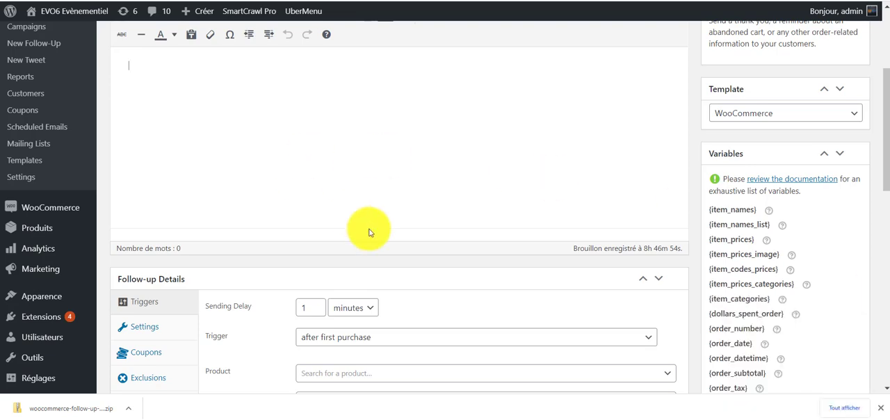
scroll(348, 240, "up", 3)
scroll(347, 296, "down", 1)
scroll(313, 225, "up", 1)
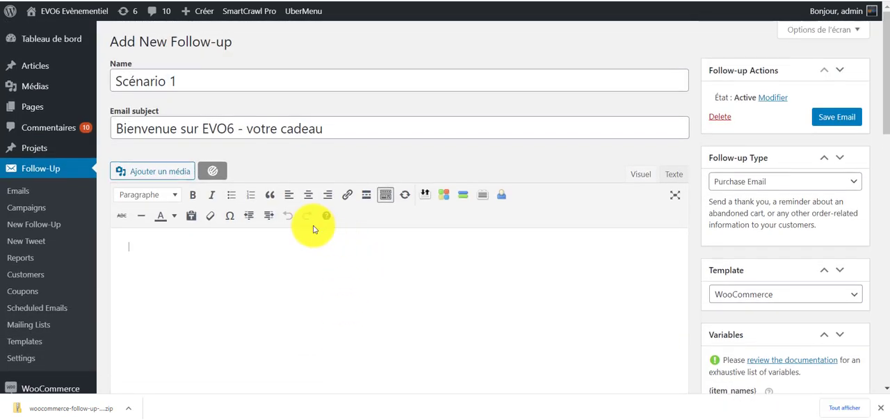
left_click(171, 253)
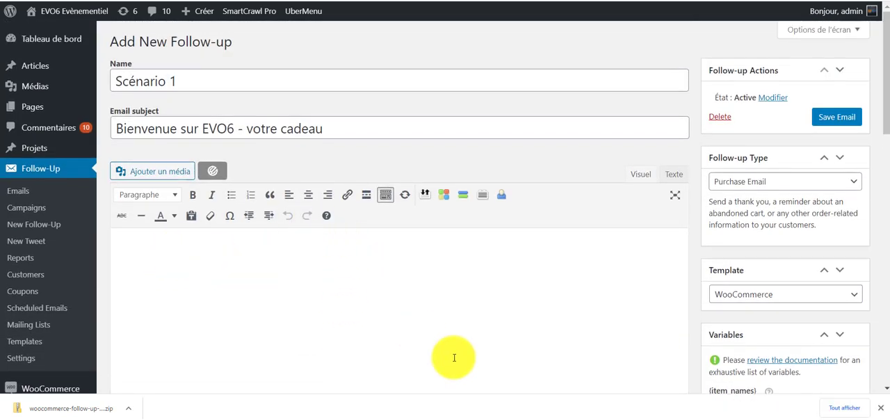
scroll(330, 258, "down", 2)
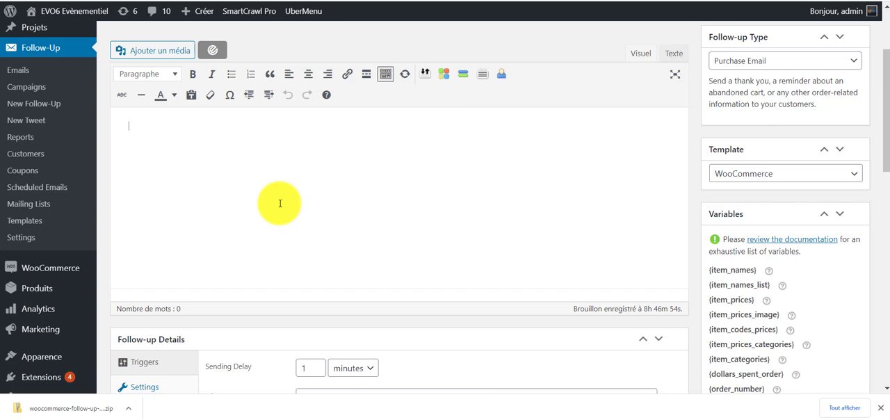
scroll(280, 203, "up", 1)
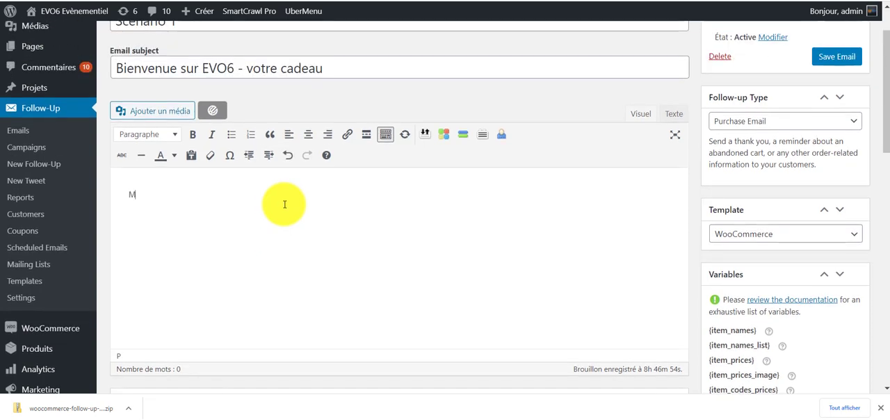
type("erci pour votre commande")
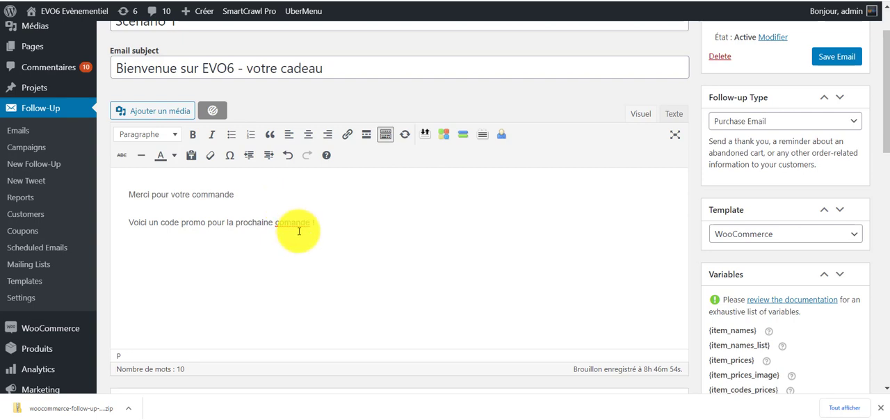
right_click(292, 223)
left_click(349, 240)
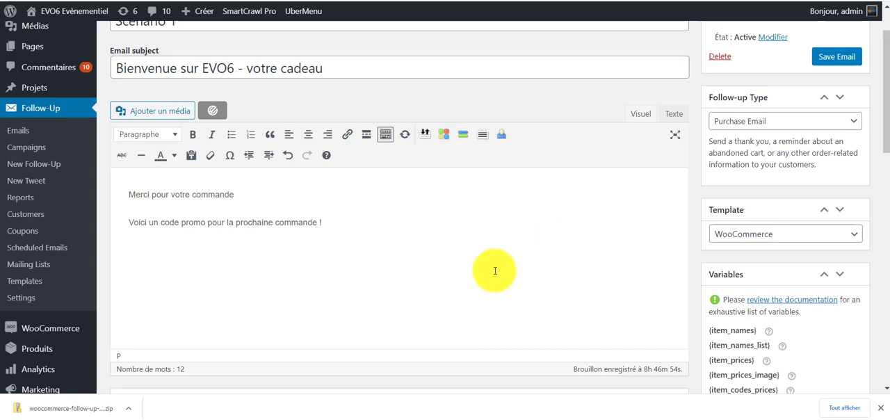
Choose Purchase Email as the follow-up type and WooCommerce as the email template.
scroll(491, 269, "down", 1)
scroll(529, 209, "down", 1)
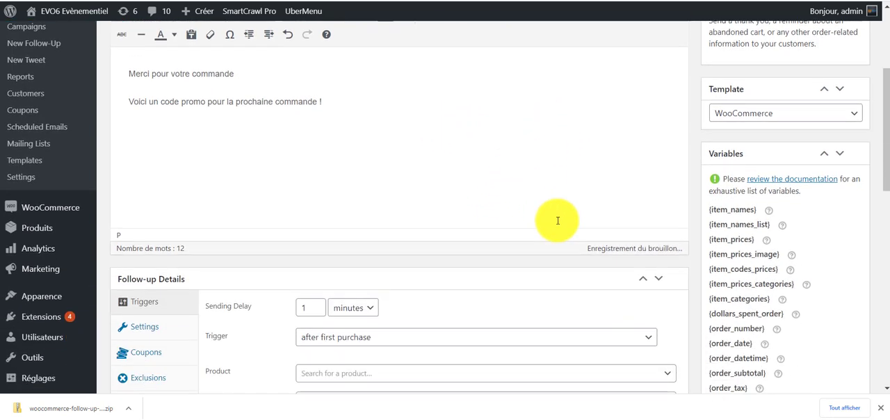
scroll(709, 164, "up", 1)
scroll(751, 162, "up", 1)
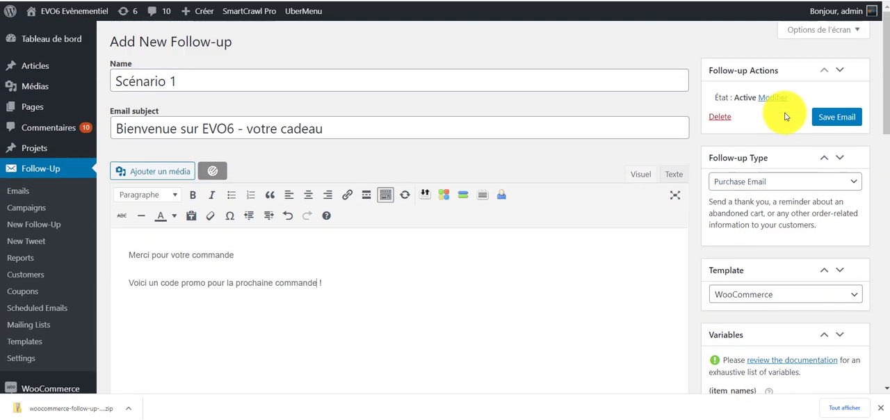
scroll(779, 119, "up", 1)
left_click(852, 182)
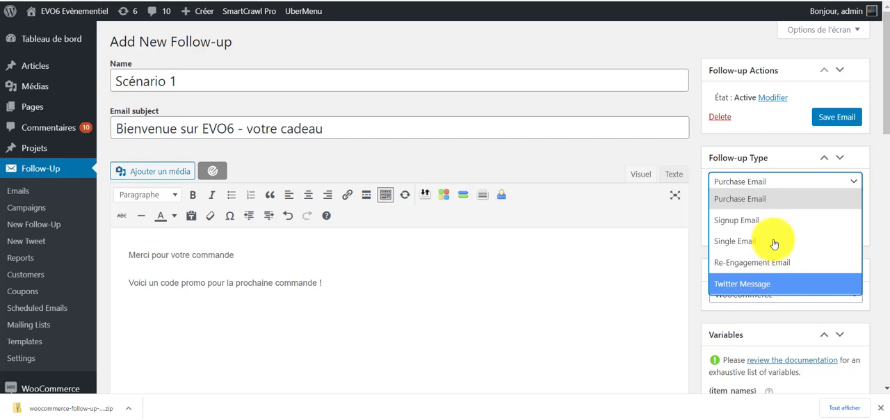
left_click(743, 202)
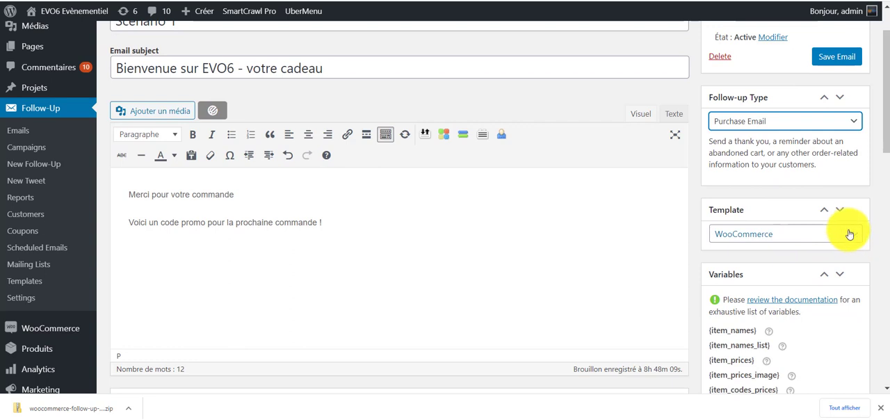
left_click(841, 235)
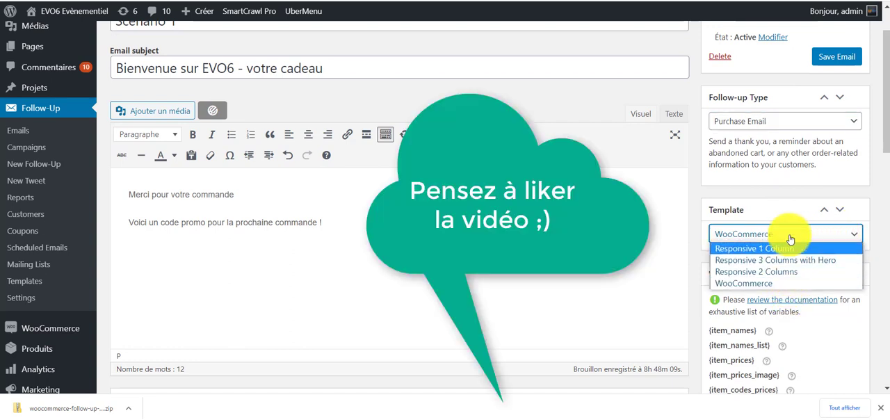
left_click(773, 284)
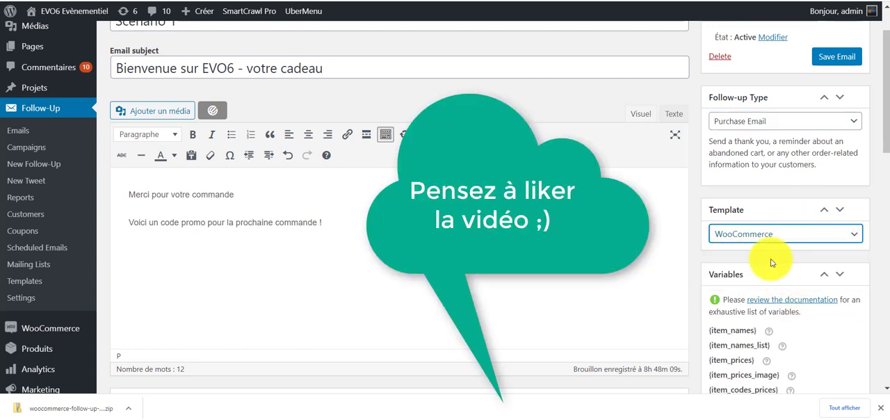
Add the greeting "Salut {customer_first_name}" above the thank-you line, copying the variable from the variables list and pasting it as plain text.
scroll(770, 259, "down", 2)
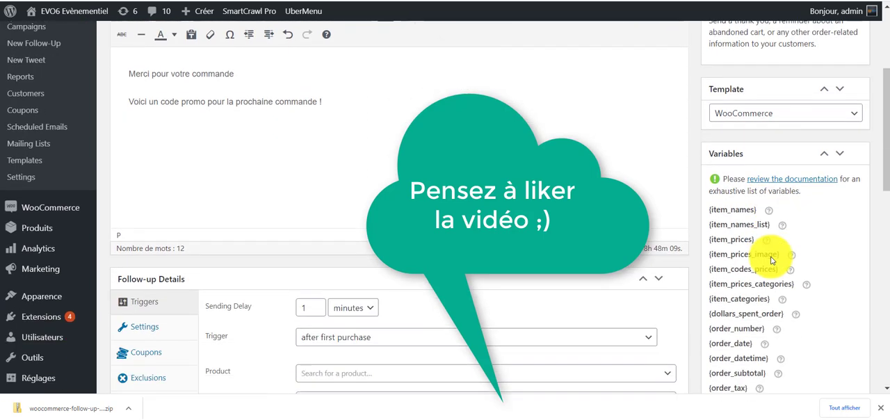
scroll(695, 202, "down", 7)
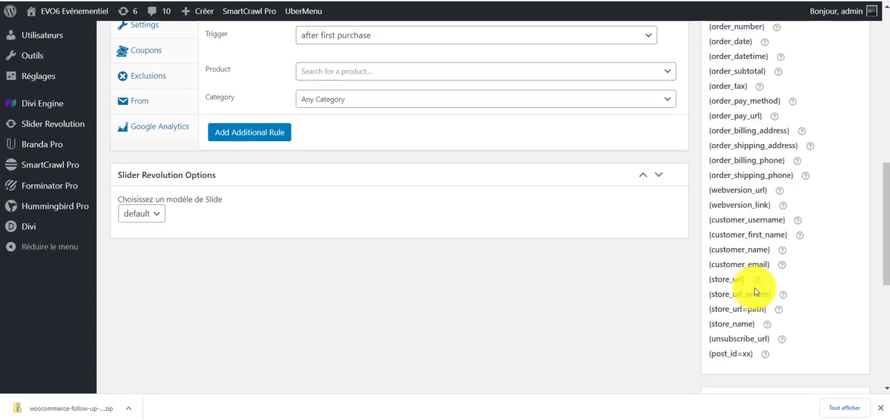
scroll(758, 305, "up", 3)
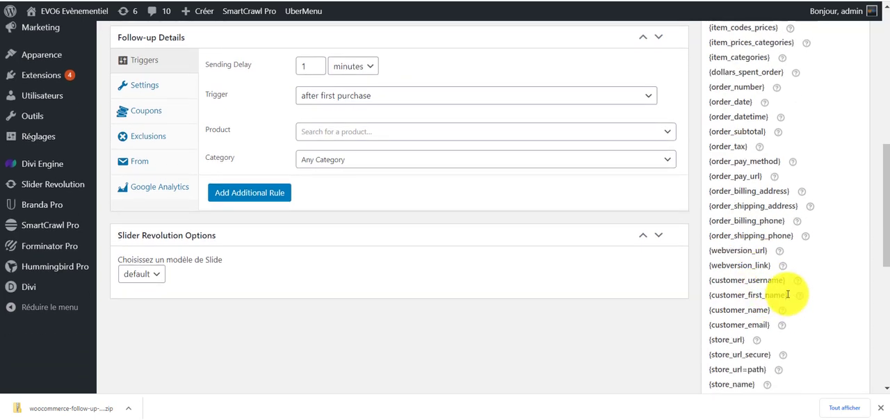
left_click_drag(787, 295, 714, 294)
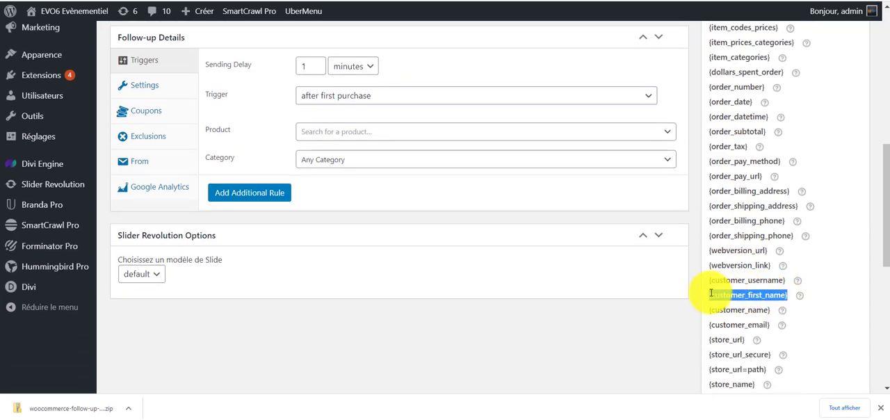
scroll(332, 255, "up", 15)
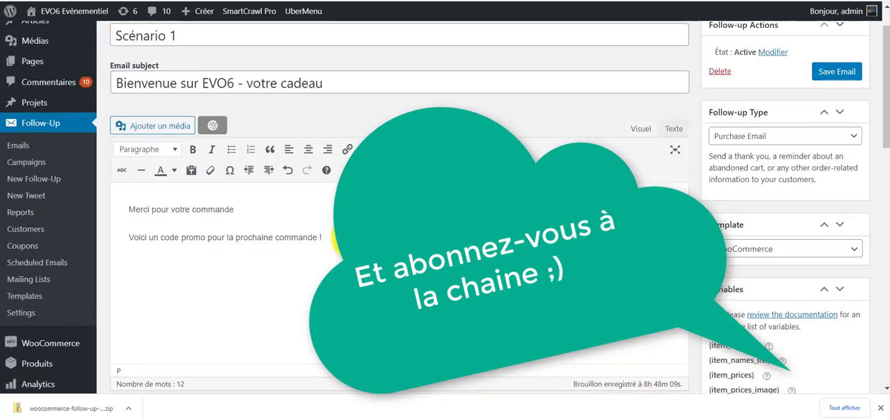
left_click(127, 255)
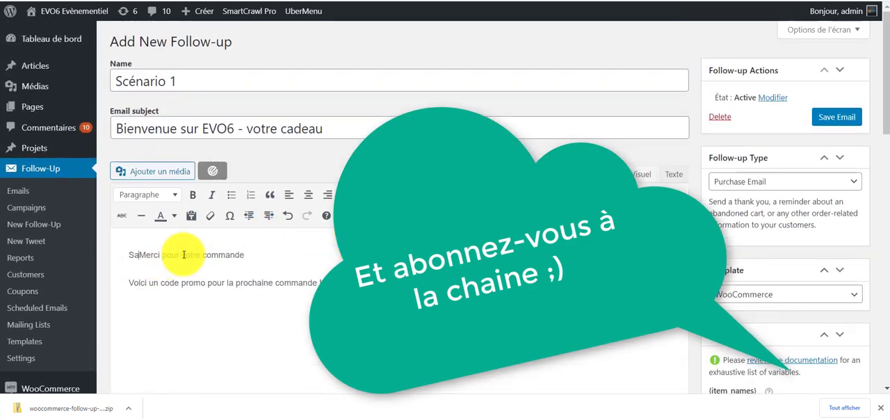
key("shift+Return")
key("shift+Return")
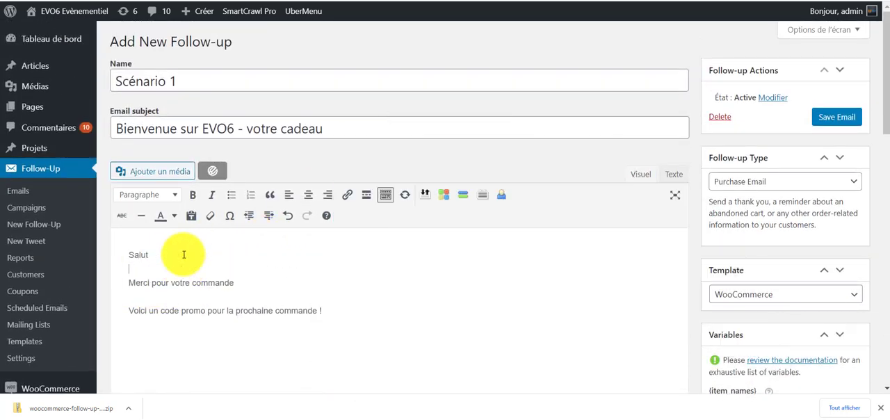
right_click(184, 254)
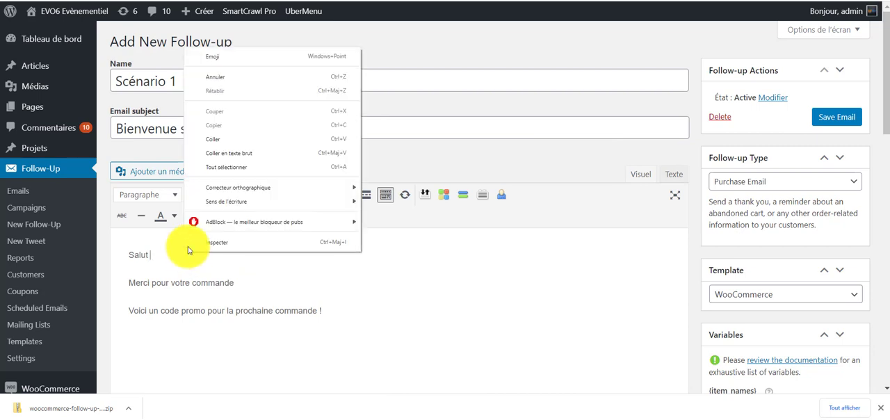
left_click(269, 153)
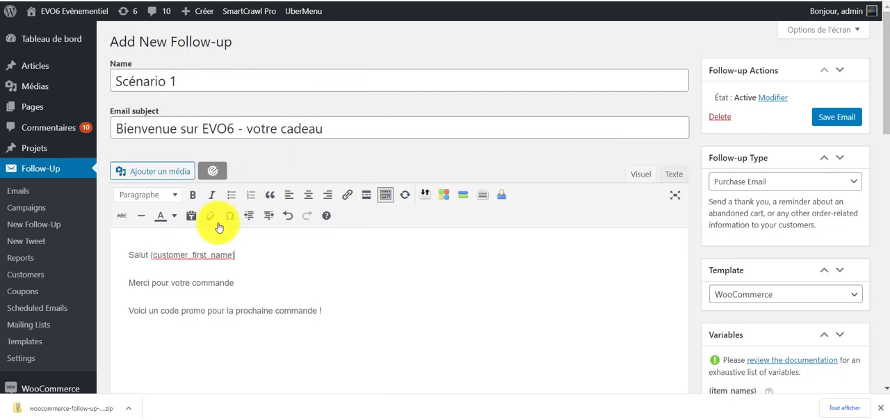
Replace "votre" with "ta" in the thank-you line of the email body.
left_click(261, 270)
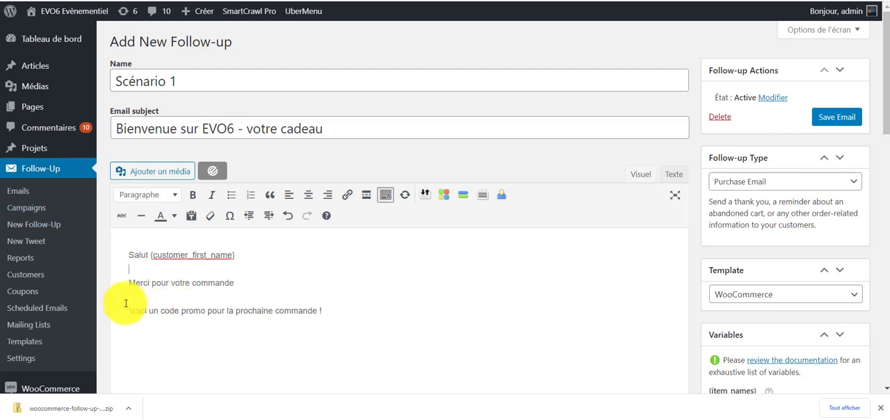
left_click_drag(130, 285, 225, 287)
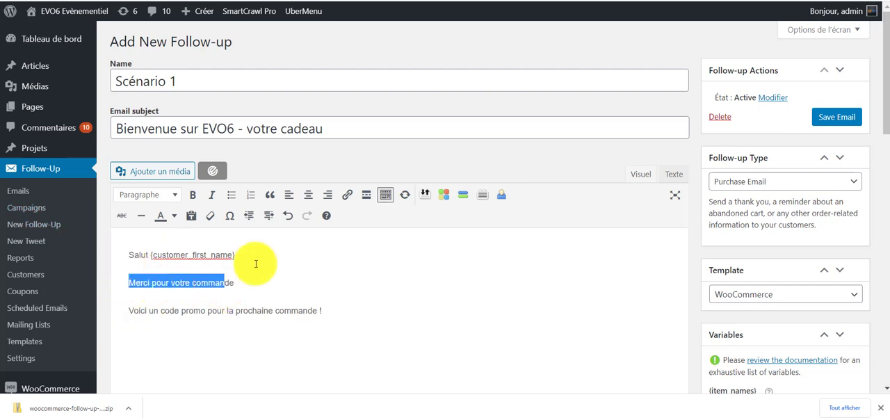
left_click(250, 292)
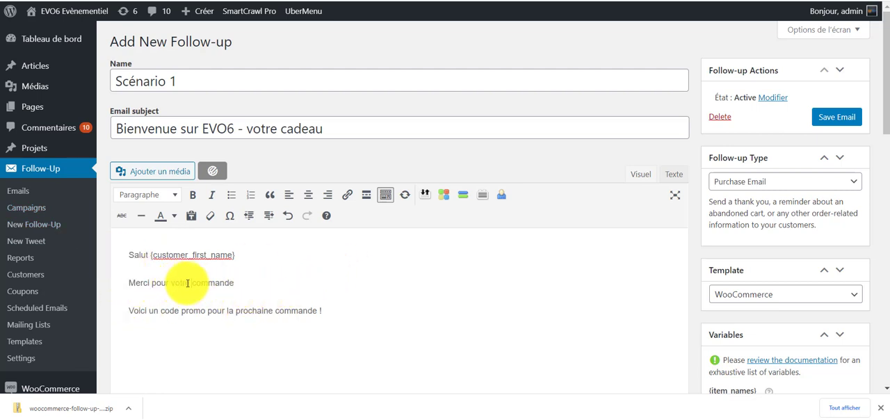
left_click_drag(189, 285, 173, 283)
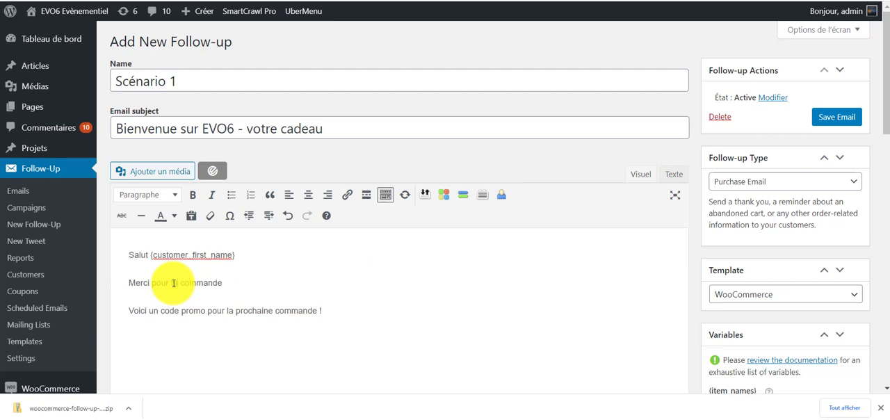
Complete the thank-you line as "Merci pour ta commande" and end the promo line with "sur : {store_url}", copying the variable from the variables list.
type("ta")
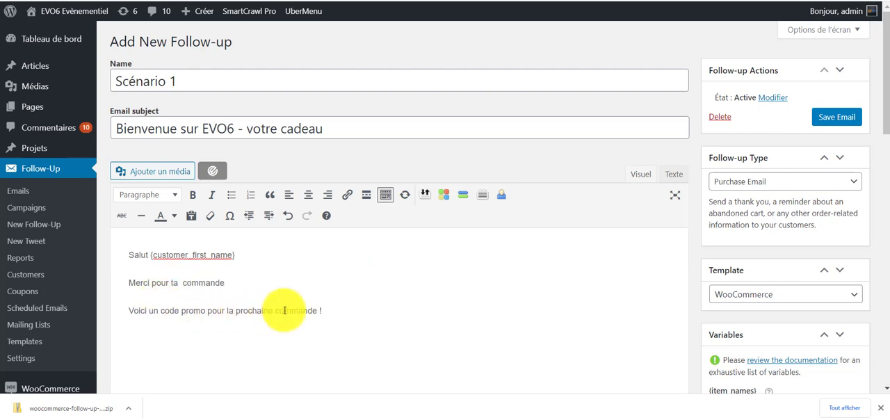
left_click(350, 316)
scroll(793, 244, "down", 3)
scroll(777, 260, "down", 3)
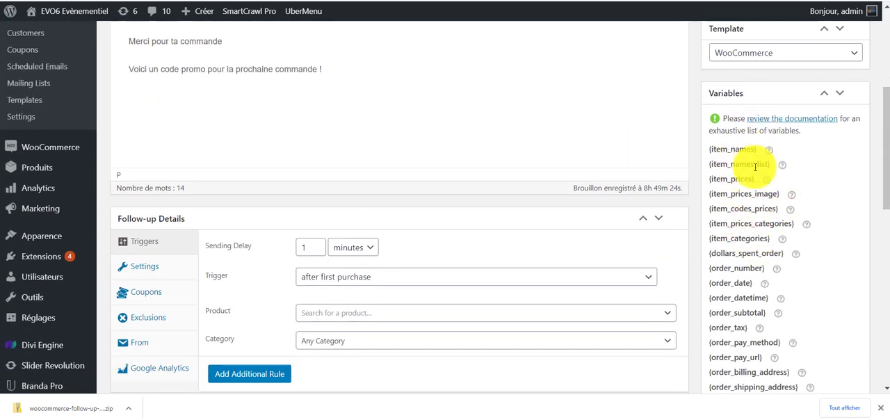
scroll(754, 289, "down", 2)
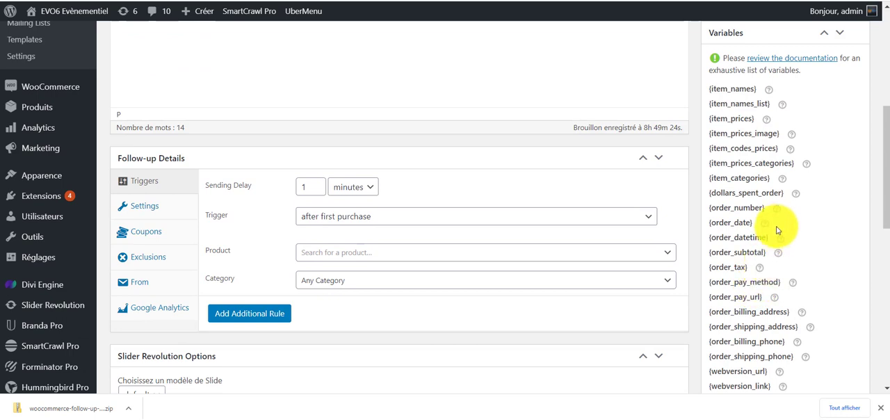
scroll(769, 323, "down", 2)
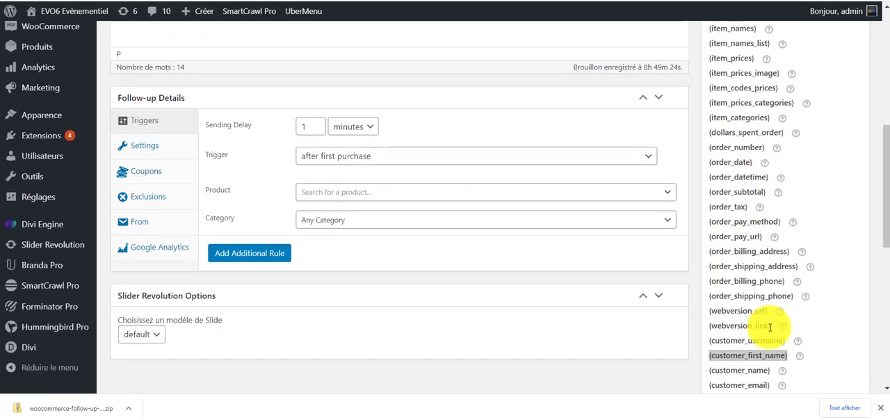
scroll(768, 327, "down", 4)
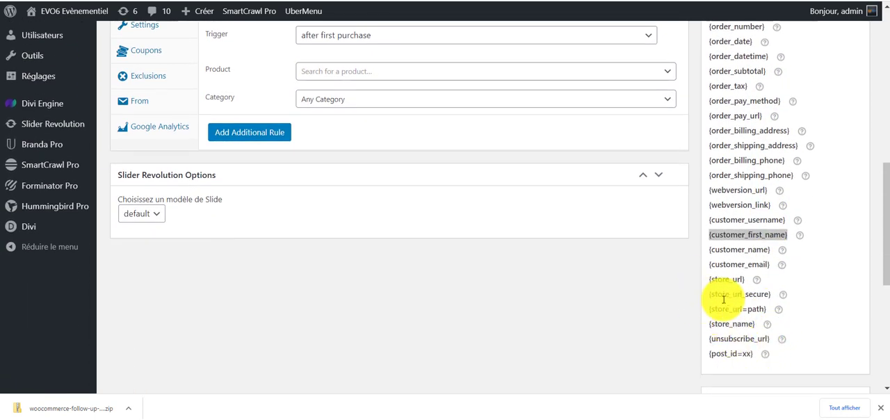
left_click_drag(709, 281, 747, 281)
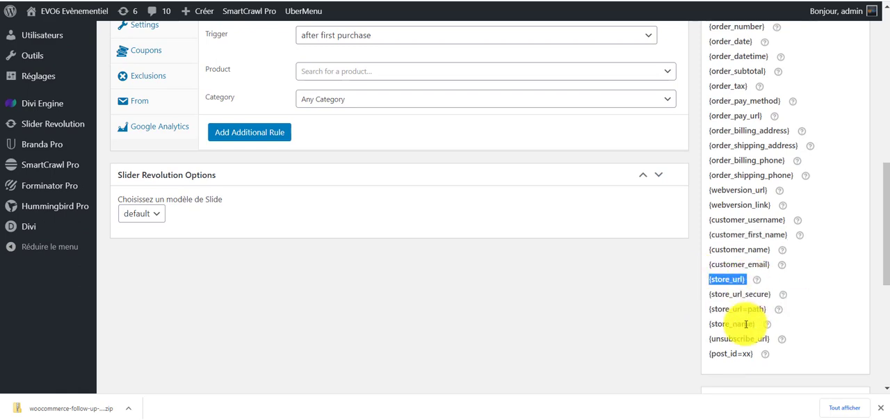
scroll(290, 215, "up", 6)
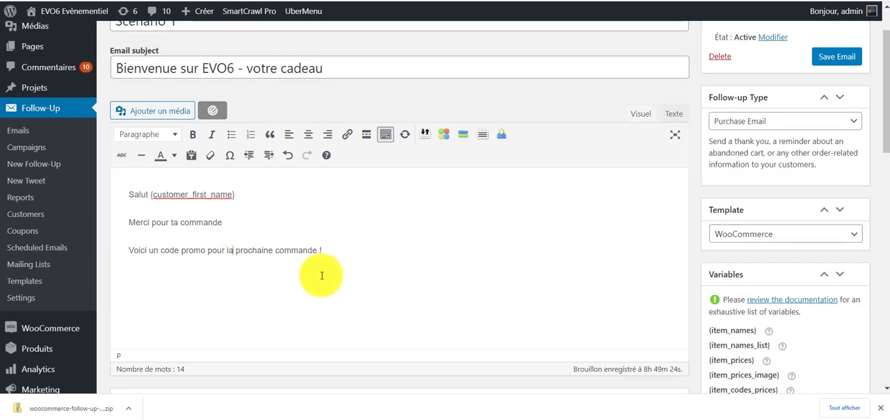
left_click(347, 258)
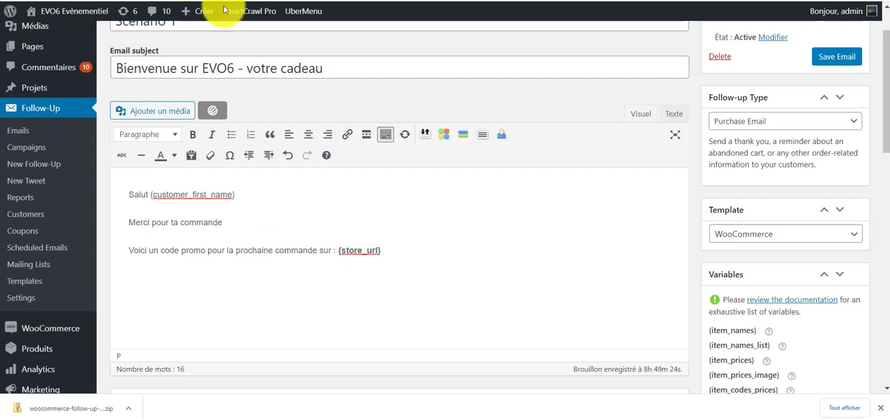
Look through the item, order, customer and store variables available for the email body.
scroll(827, 324, "down", 2)
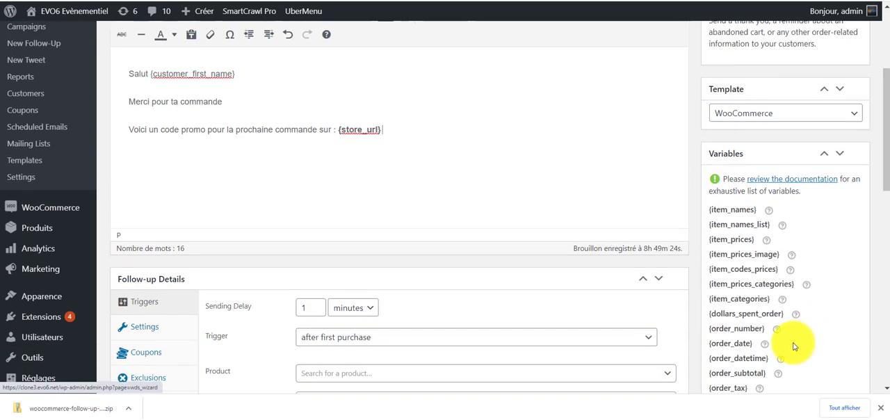
scroll(793, 342, "down", 1)
scroll(780, 344, "down", 1)
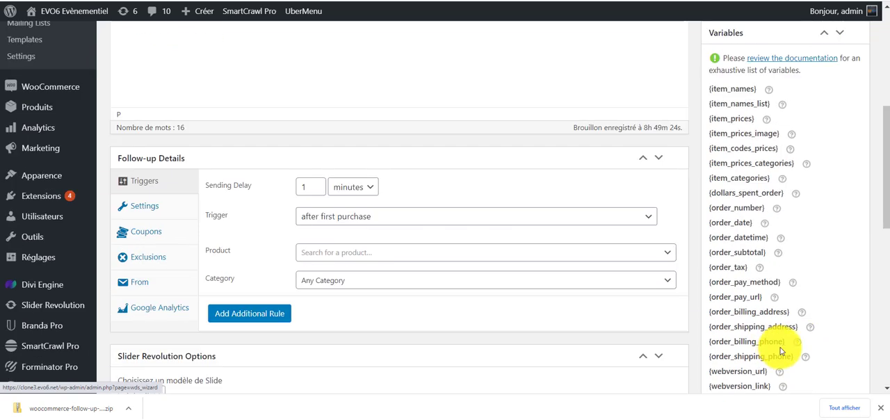
scroll(780, 351, "down", 1)
scroll(782, 362, "down", 1)
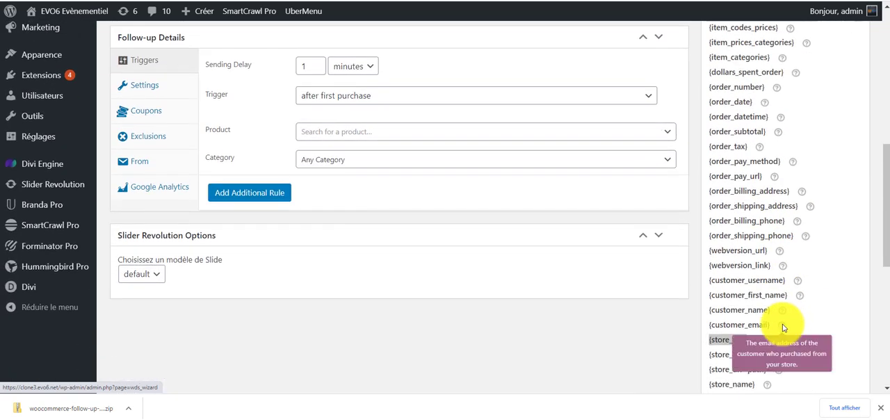
scroll(774, 365, "down", 1)
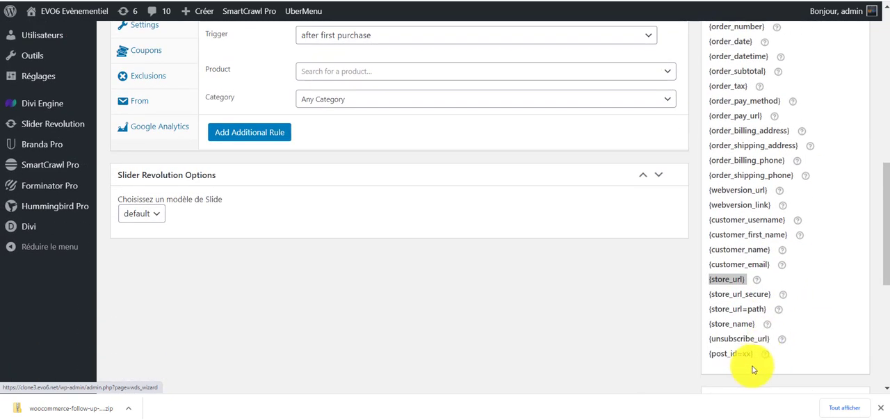
scroll(749, 347, "up", 2)
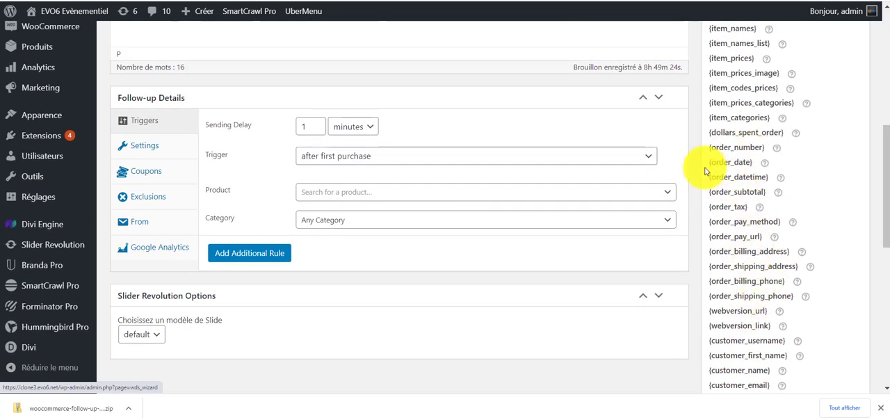
left_click_drag(707, 166, 756, 193)
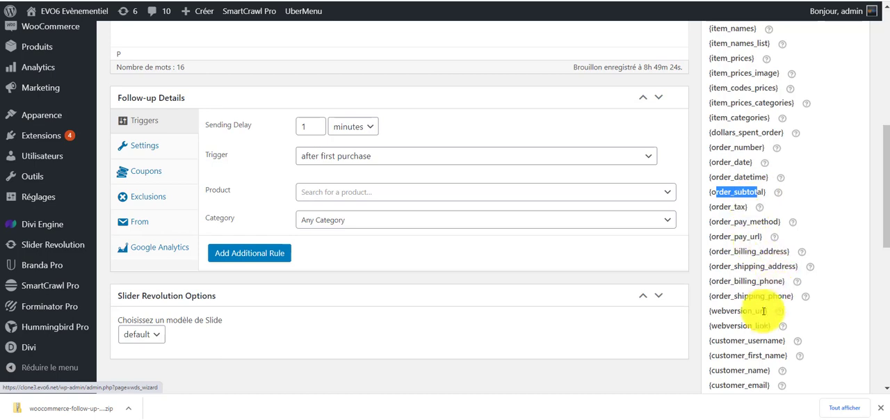
scroll(737, 292, "up", 1)
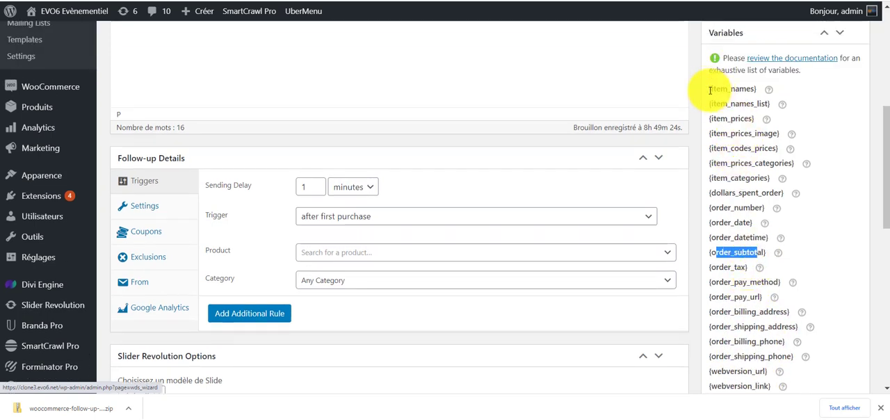
Extend the thank-you line to "Merci pour ta commande de :" and add the copied variable {item_names_list} on its own line below it.
mouse_move(709, 89)
left_mouse_down()
mouse_move(739, 88)
mouse_move(757, 100)
mouse_move(757, 87)
mouse_move(750, 104)
mouse_move(713, 102)
left_mouse_up()
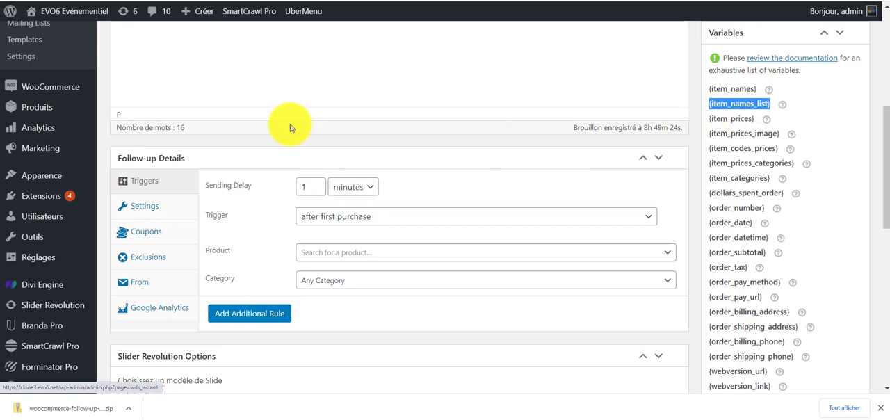
scroll(288, 119, "up", 4)
left_click(225, 222)
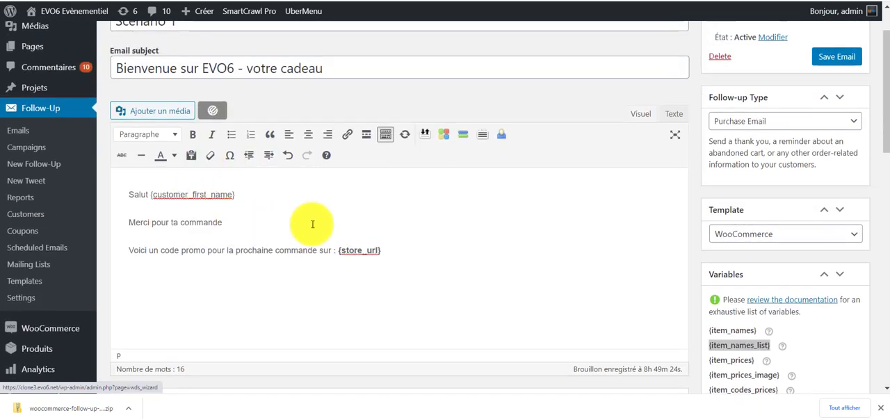
key("Return")
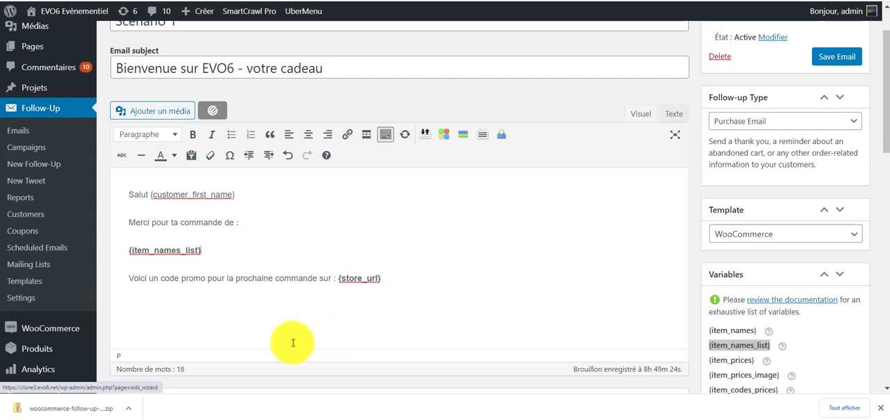
Add the closing line "Merci et à bientôt" below the promo code line in the email body.
left_click(275, 279)
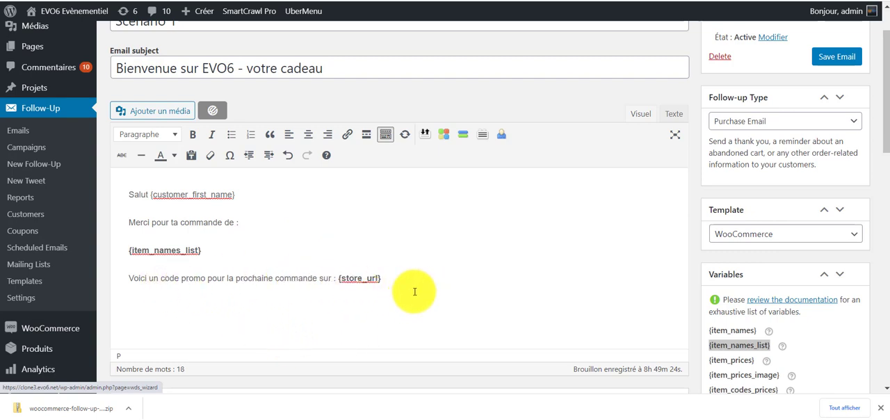
scroll(469, 331, "down", 1)
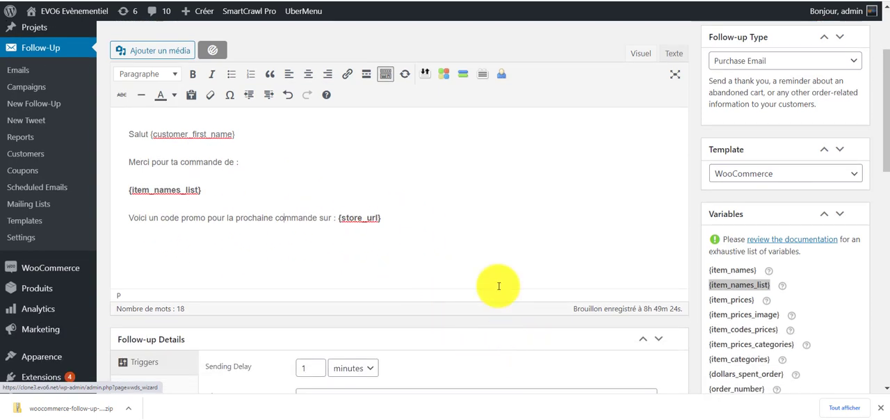
scroll(417, 237, "down", 1)
left_click(407, 161)
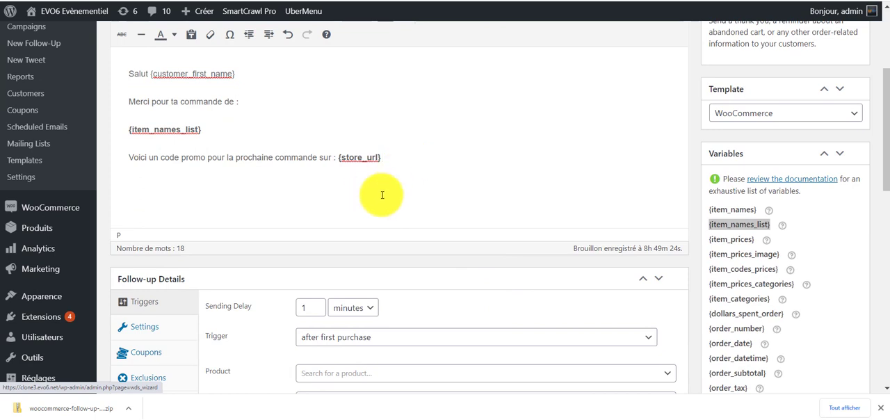
scroll(381, 194, "up", 1)
key("BackSpace")
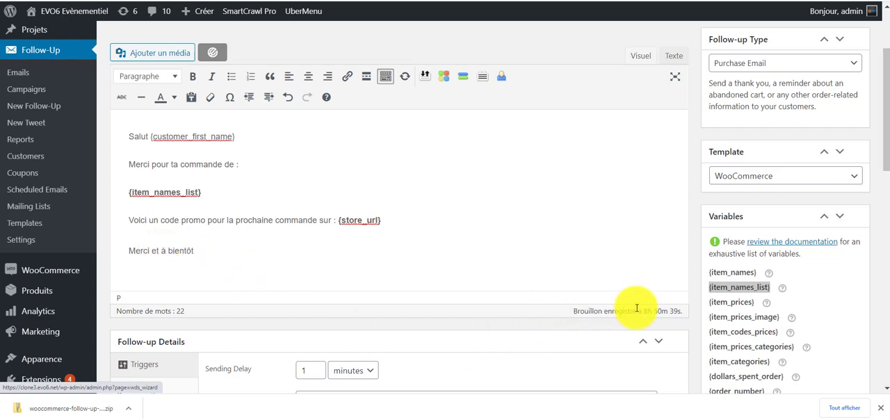
Review the variables list, the Follow-up Details triggers and the time units offered for the sending delay.
scroll(863, 278, "down", 2)
scroll(825, 299, "down", 5)
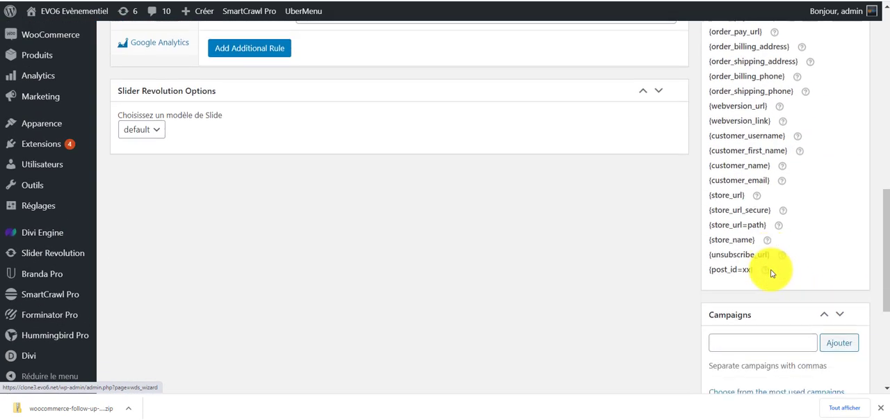
scroll(772, 266, "up", 3)
scroll(785, 268, "up", 1)
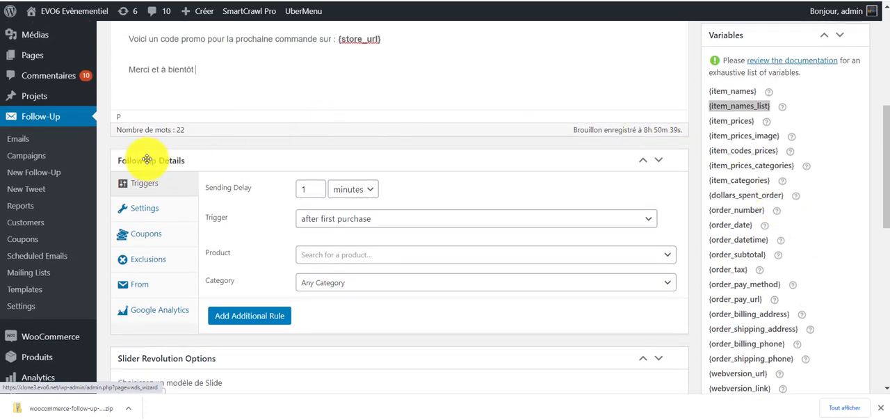
left_click(274, 164)
left_click(273, 165)
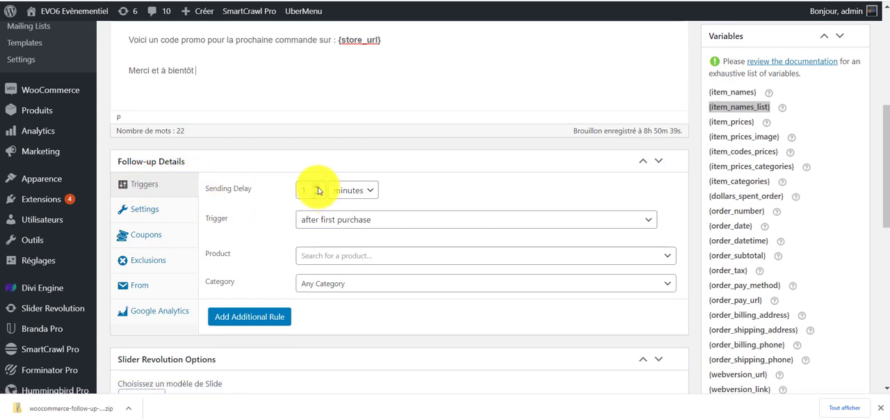
left_click(374, 191)
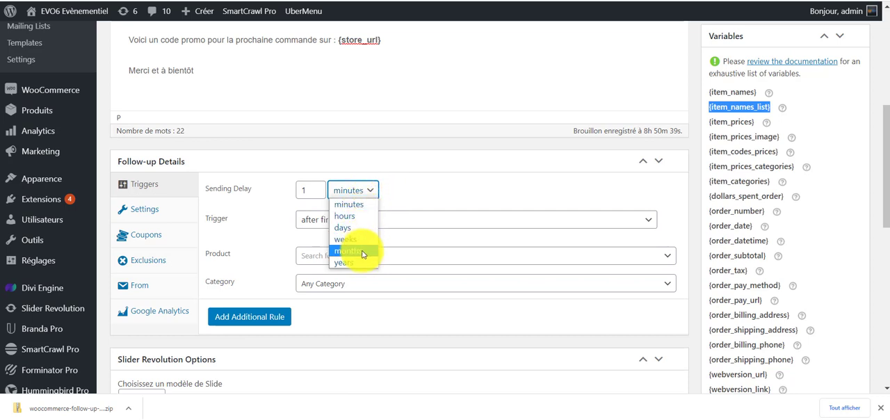
left_click(434, 202)
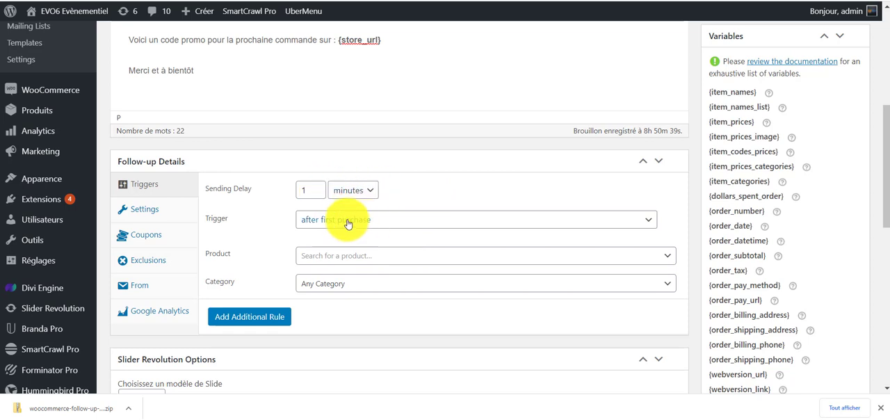
Choose "after first purchase" as the trigger and restrict it to the product Location Machine à Pop Corn (#1078), including its variations.
left_click(394, 221)
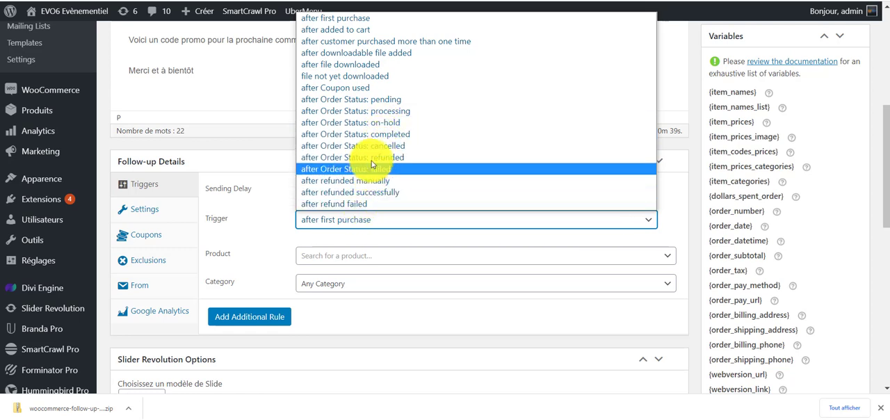
left_click(355, 24)
left_click(380, 257)
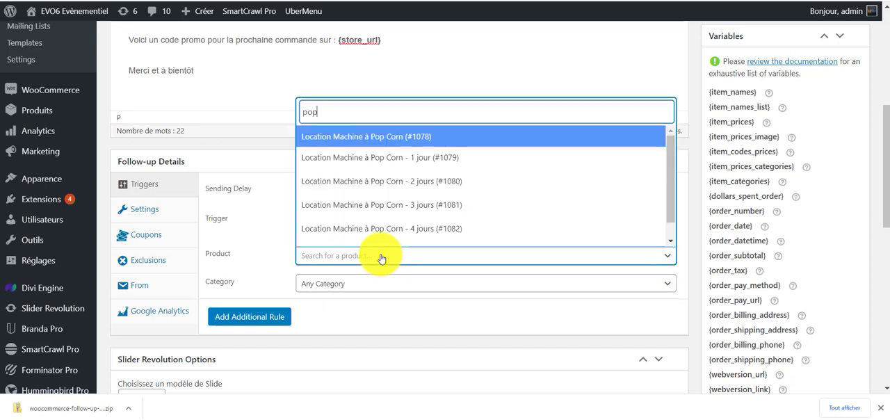
left_click(349, 139)
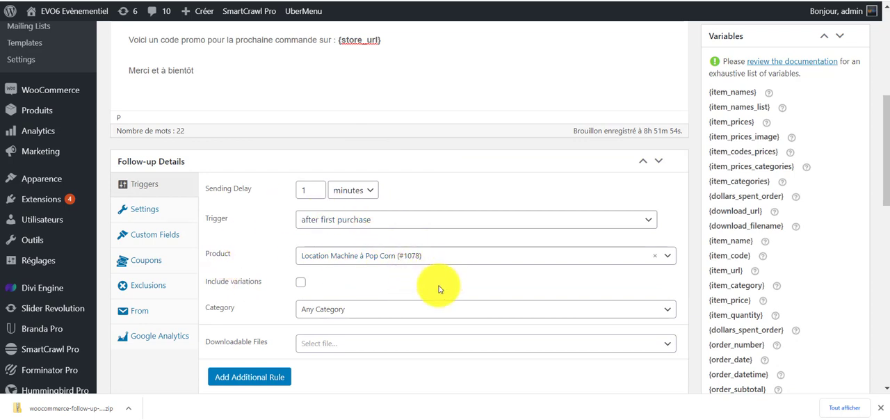
left_click(301, 283)
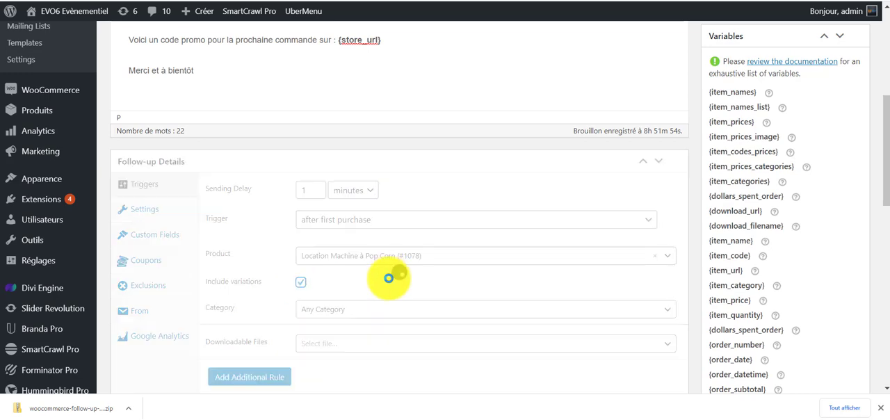
scroll(382, 276, "down", 2)
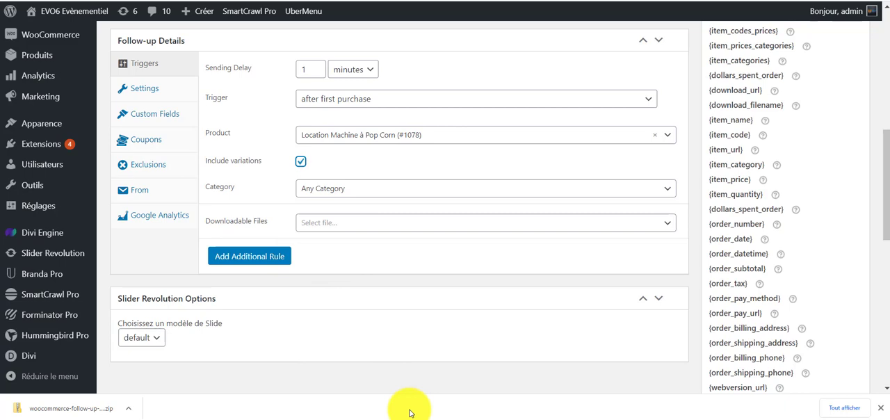
scroll(437, 344, "up", 4)
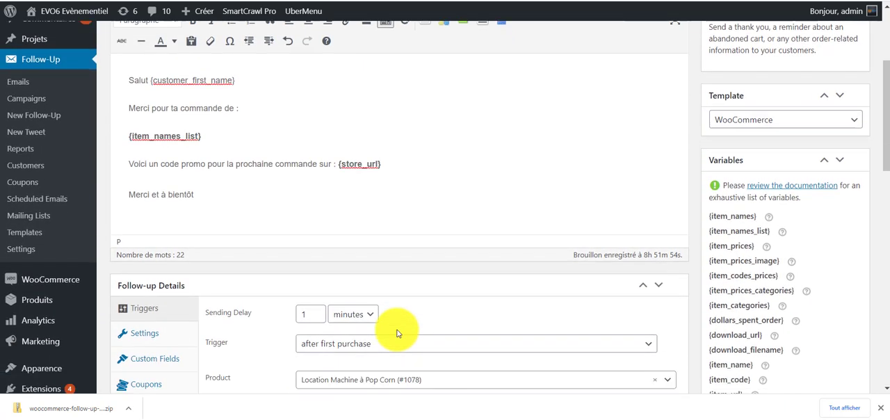
scroll(397, 335, "down", 3)
scroll(402, 342, "up", 3)
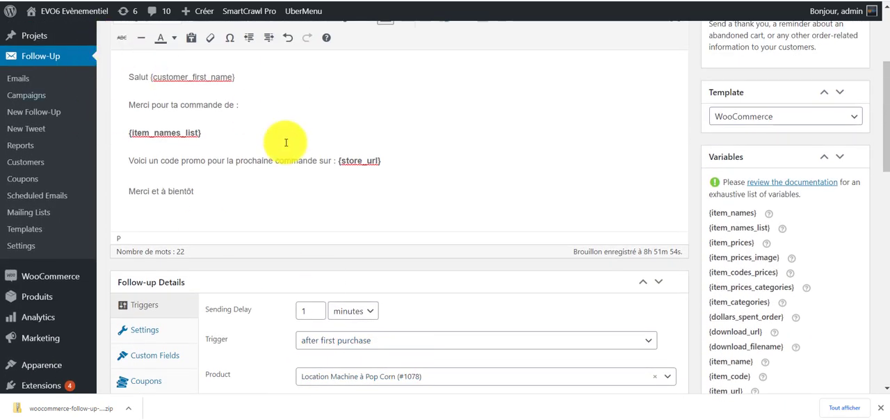
scroll(299, 237, "down", 3)
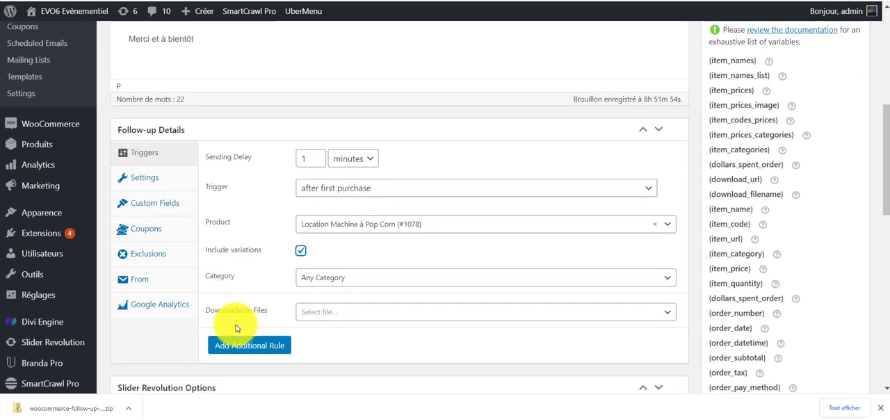
Enable Always Send in the follow-up's settings and view its custom field option.
left_click(164, 160)
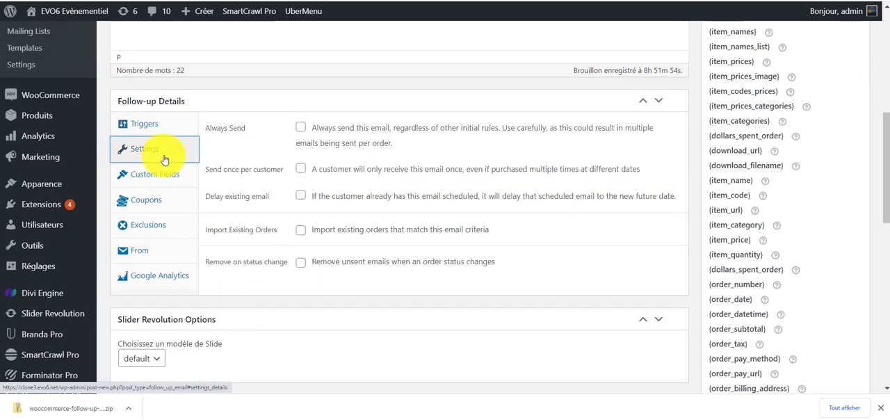
left_click(301, 128)
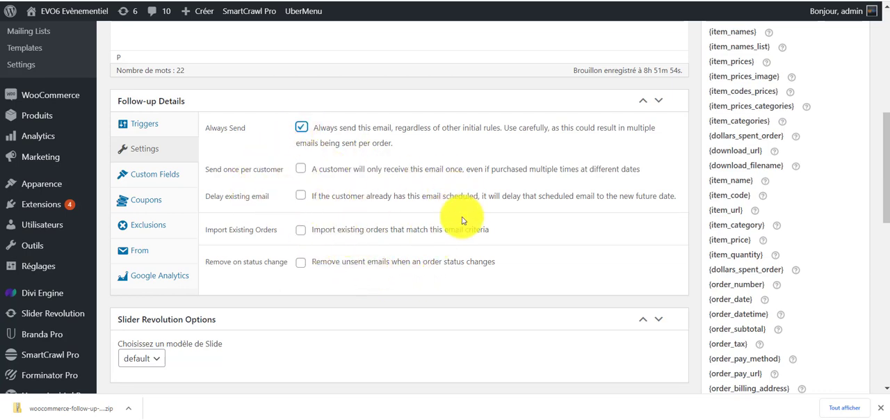
left_click(161, 179)
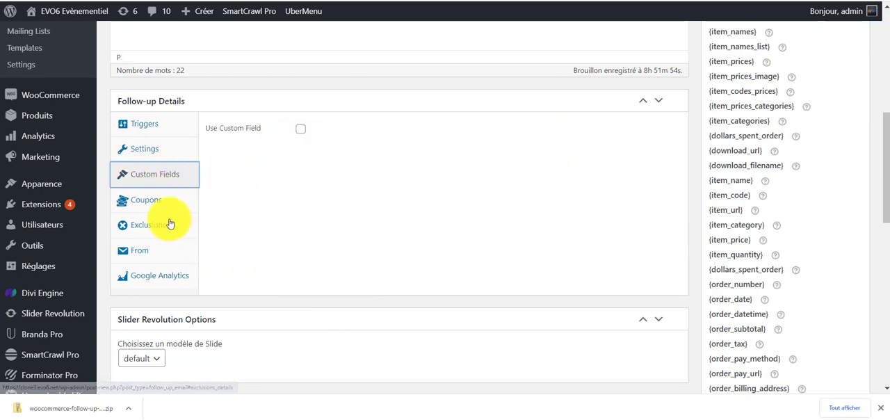
left_click(141, 202)
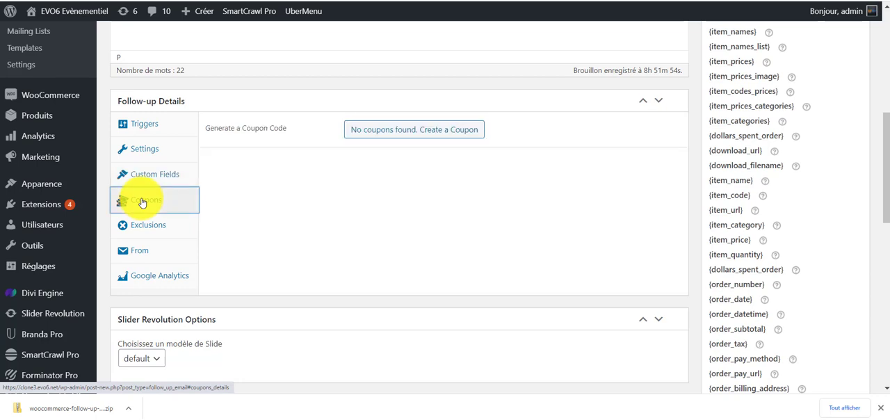
left_click(412, 137)
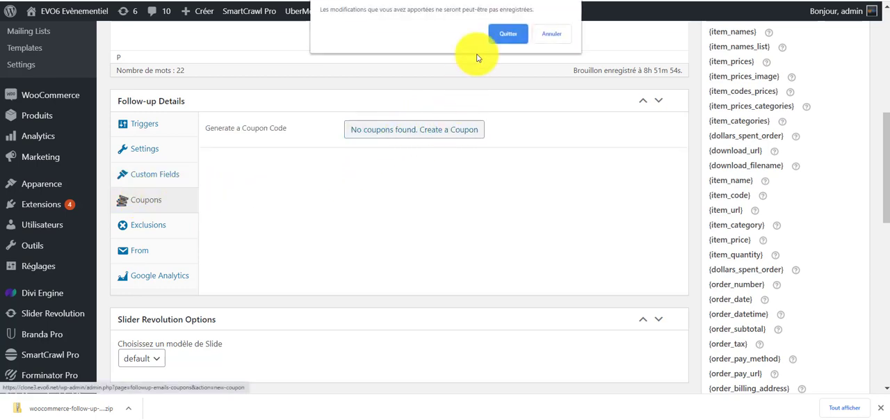
left_click(551, 34)
Save the follow-up email Scénario 1 and confirm leaving the page.
scroll(813, 157, "up", 10)
left_click(841, 115)
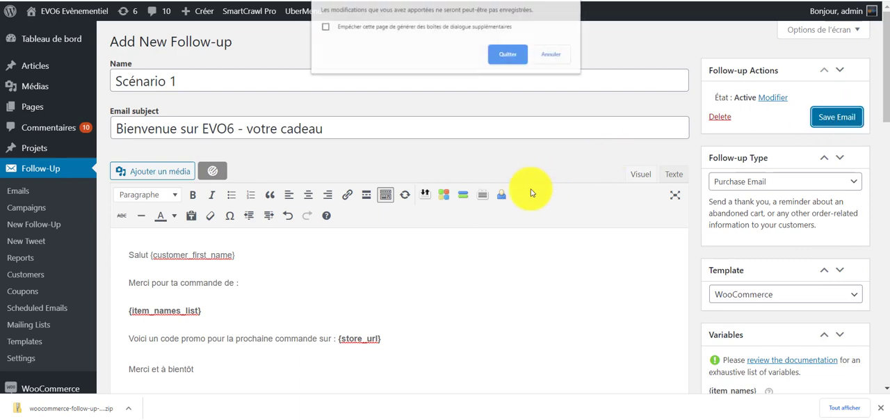
left_click(508, 55)
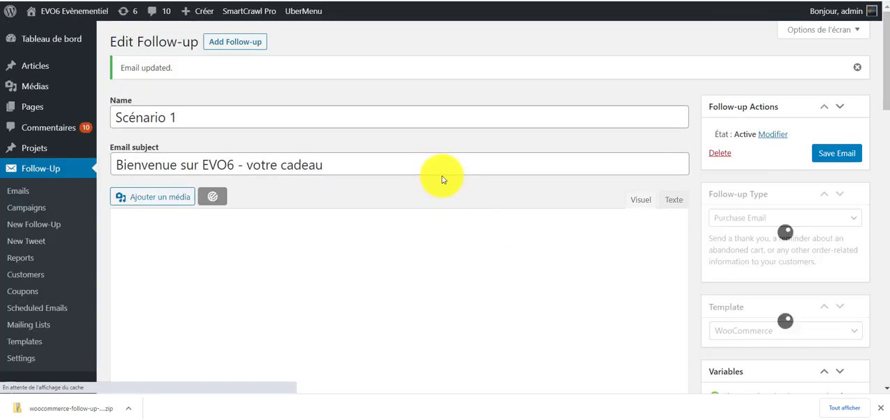
Start creating a coupon from the follow-up's coupon details and name it coupon1.
scroll(459, 160, "down", 2)
scroll(463, 294, "down", 10)
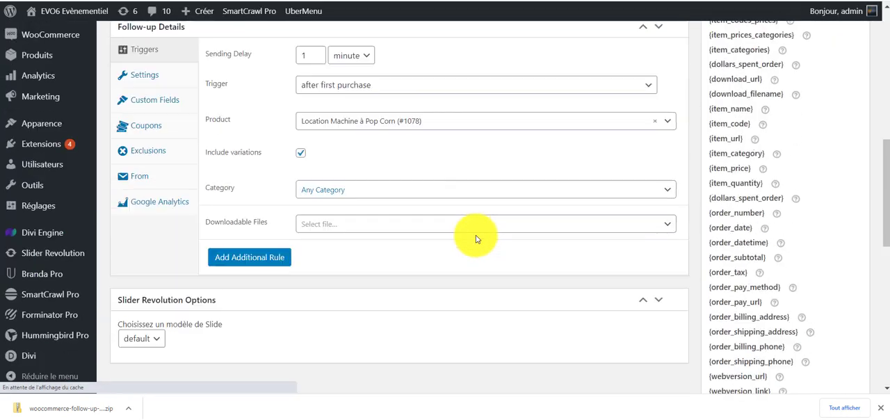
scroll(478, 227, "up", 4)
scroll(461, 230, "up", 2)
scroll(452, 250, "down", 1)
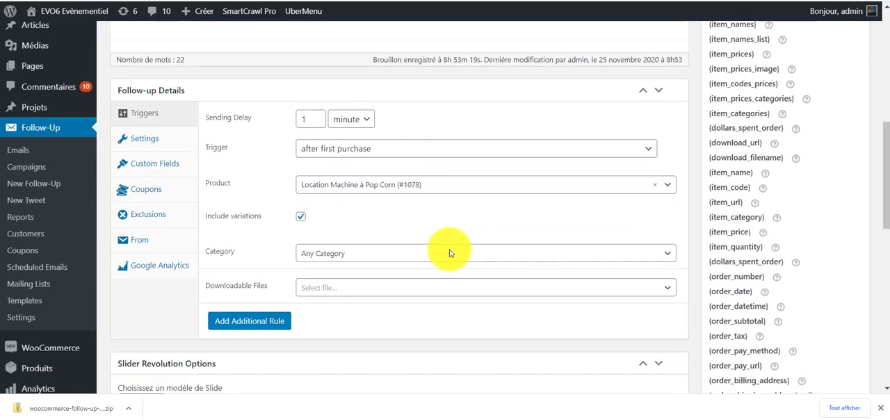
left_click(143, 170)
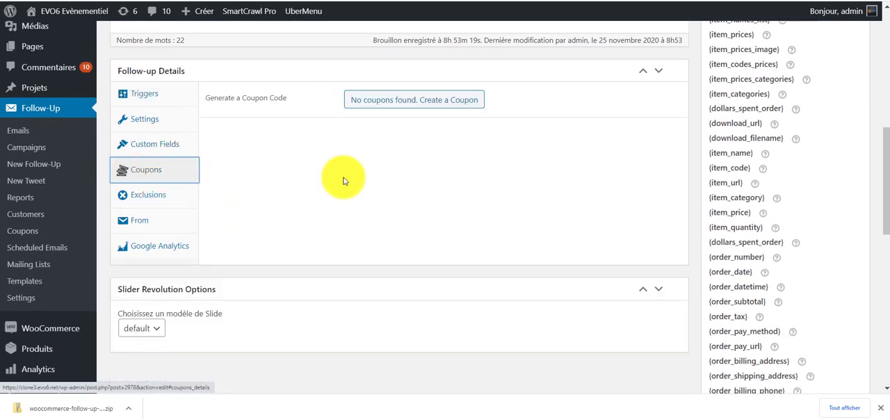
left_click(461, 102)
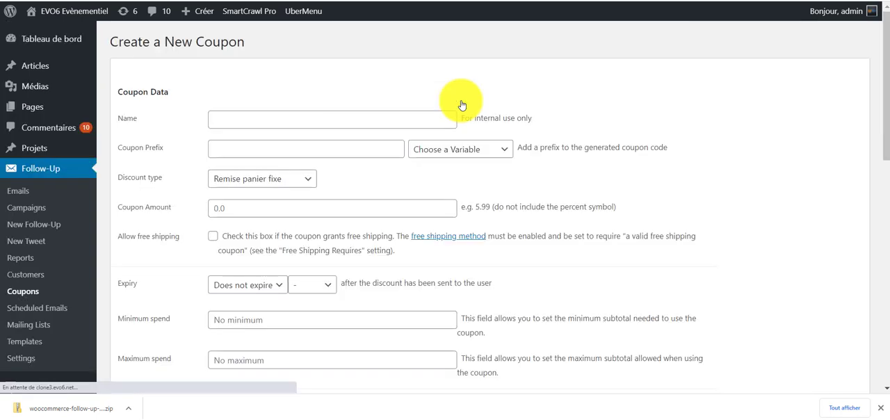
left_click(459, 118)
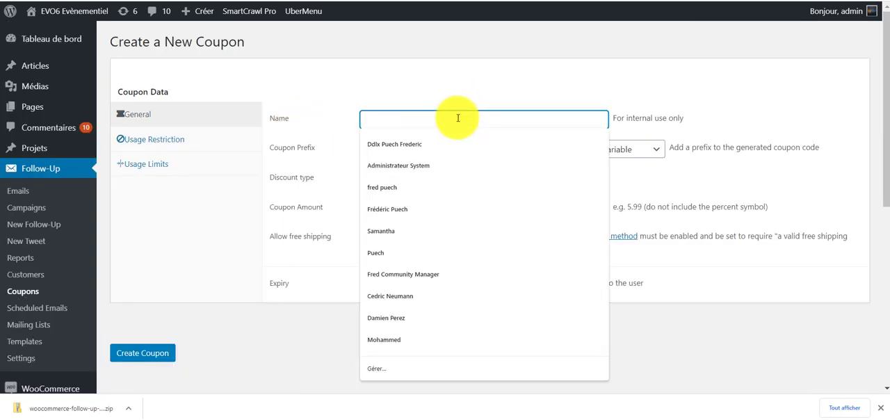
type("coupon1")
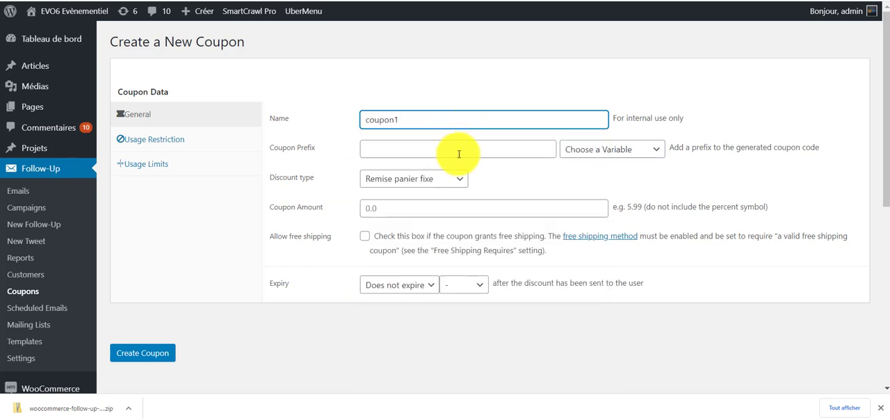
Set the coupon prefix to the customer's first name variable followed by _coupon: {customer_first_name}_coupon.
left_click(467, 151)
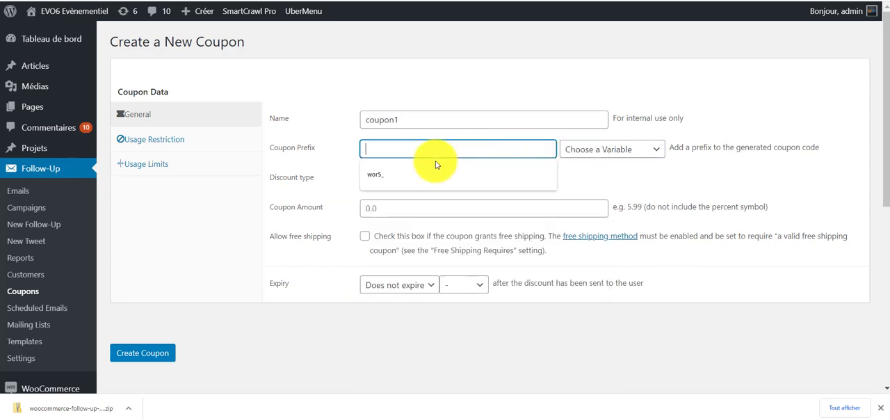
left_click(412, 171)
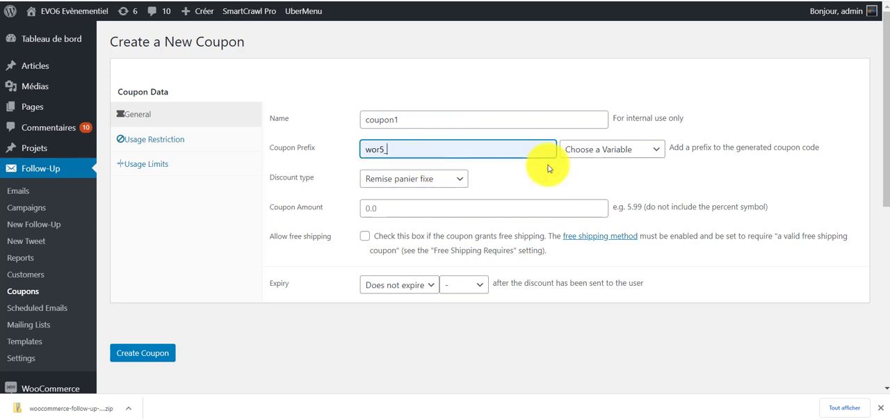
left_click(622, 148)
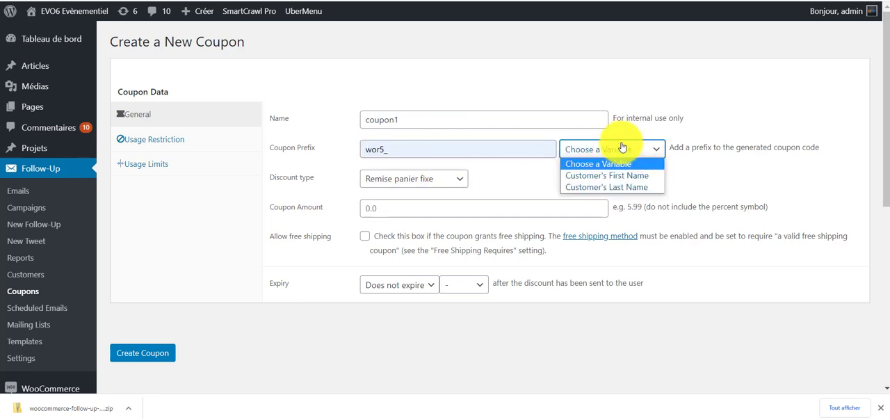
left_click(639, 179)
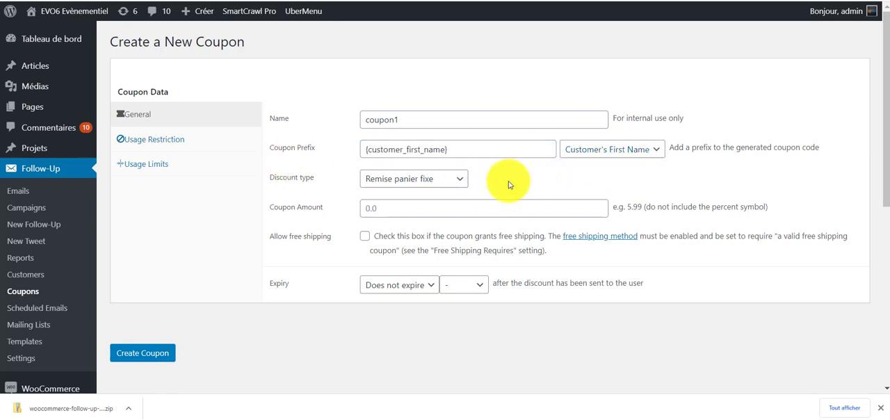
left_click(491, 149)
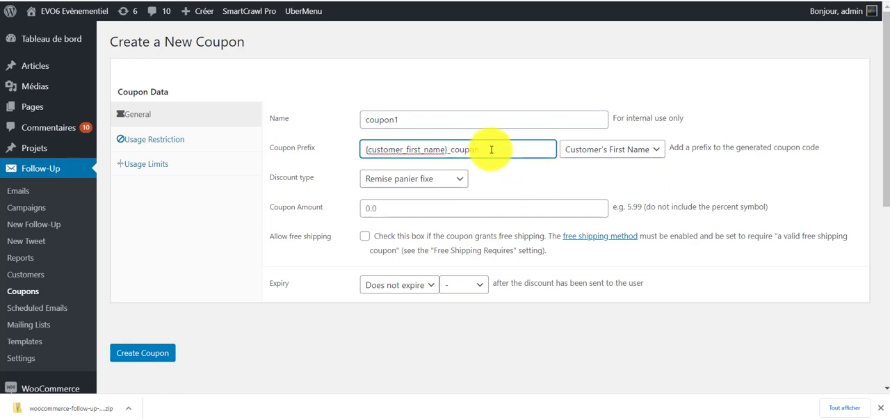
Keep the discount type Remise panier fixe and set the coupon amount to 60.
left_click(491, 187)
left_click(455, 183)
left_click(540, 194)
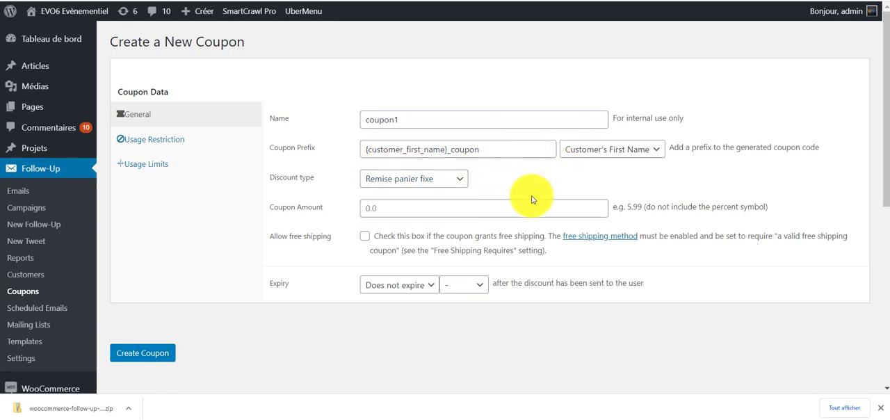
left_click(455, 208)
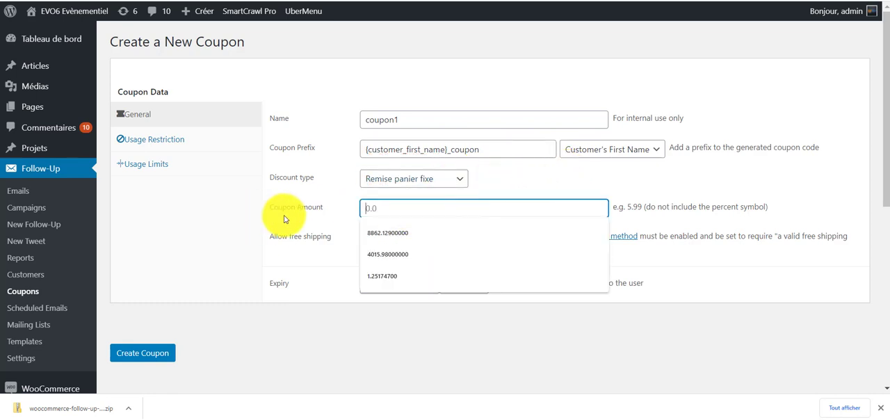
type("60")
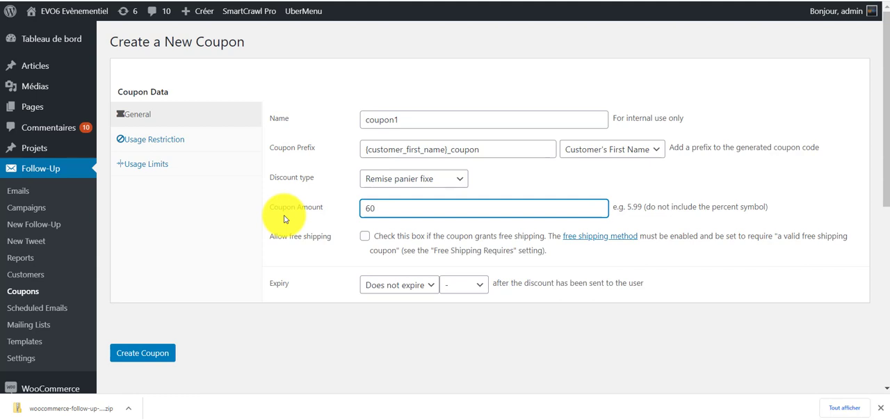
left_click(727, 268)
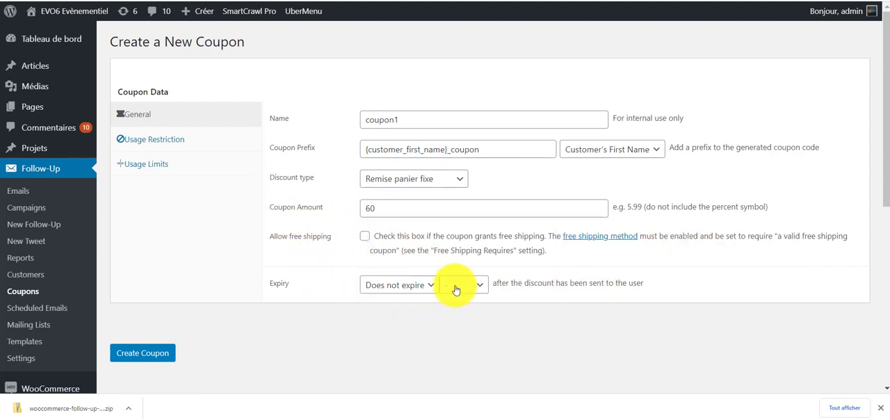
Review the coupon's expiry durations, usage restrictions and usage limits.
left_click(423, 284)
scroll(389, 234, "down", 3)
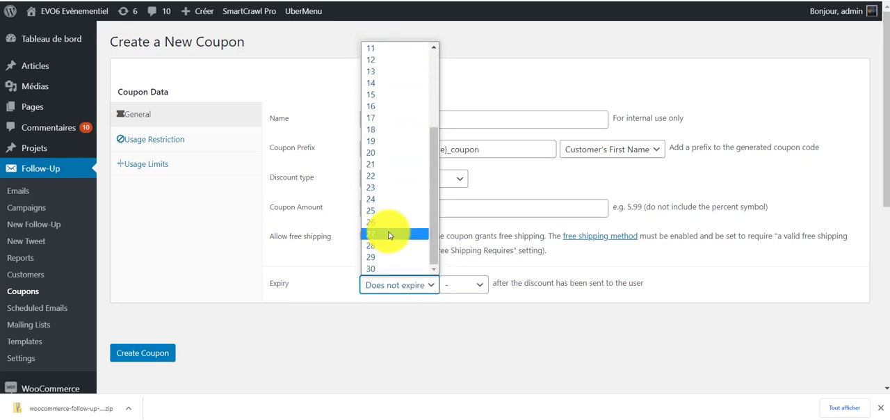
scroll(385, 225, "up", 3)
left_click(467, 268)
scroll(386, 232, "down", 2)
left_click(497, 218)
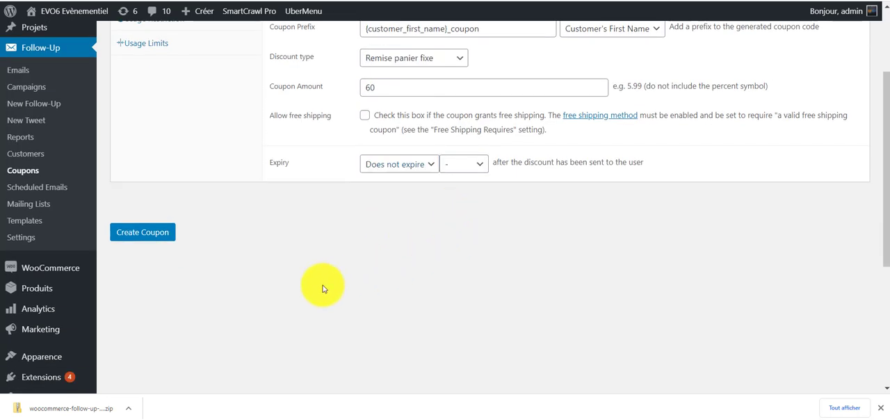
scroll(322, 289, "up", 3)
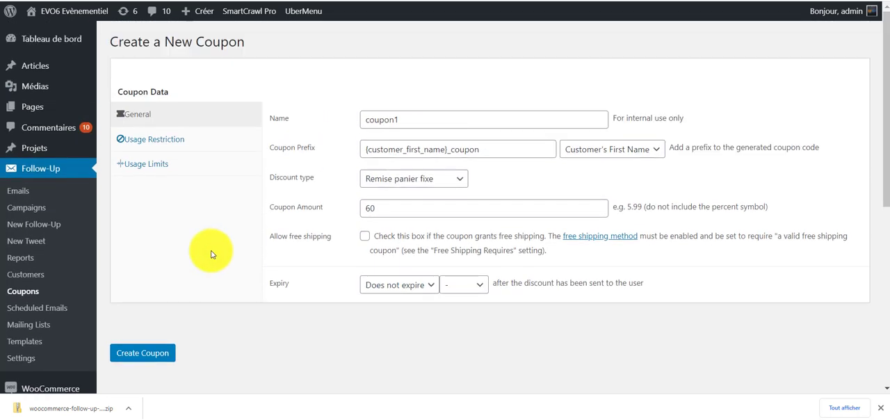
left_click(180, 145)
left_click(180, 163)
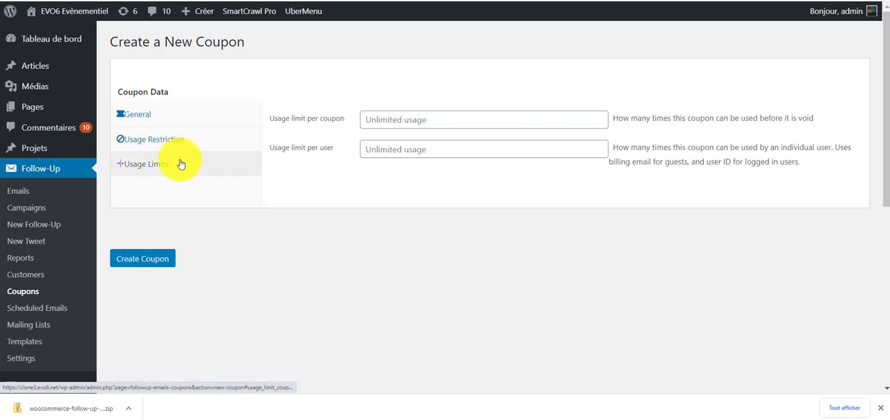
Create the coupon and reopen the follow-up email Scénario 1 for editing.
left_click(156, 261)
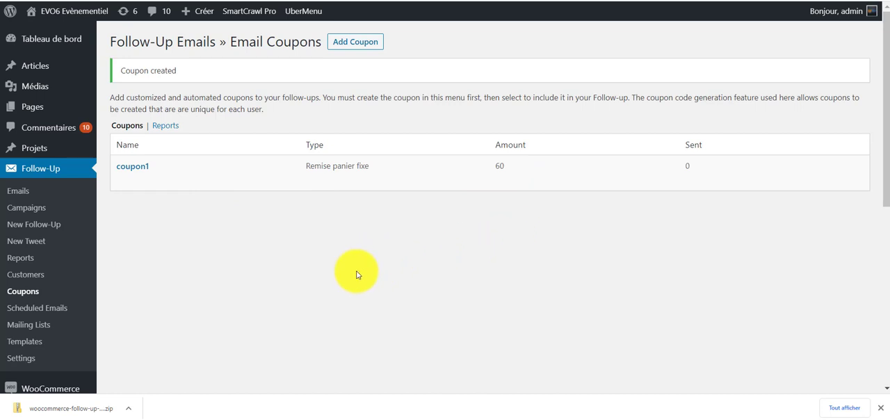
left_click(26, 194)
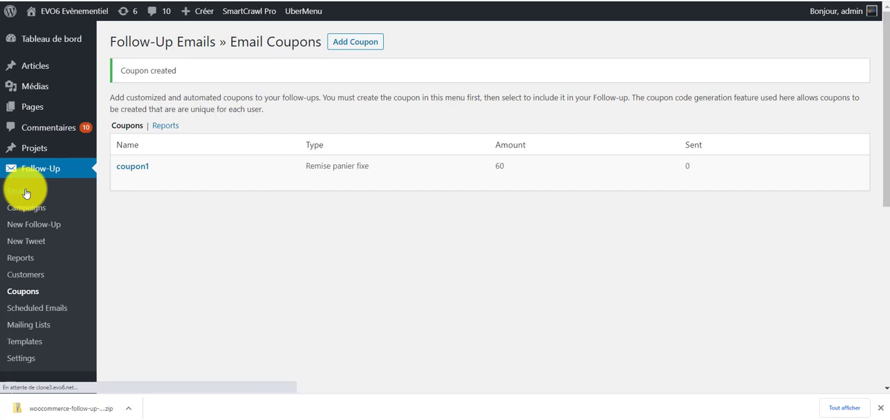
mouse_move(164, 197)
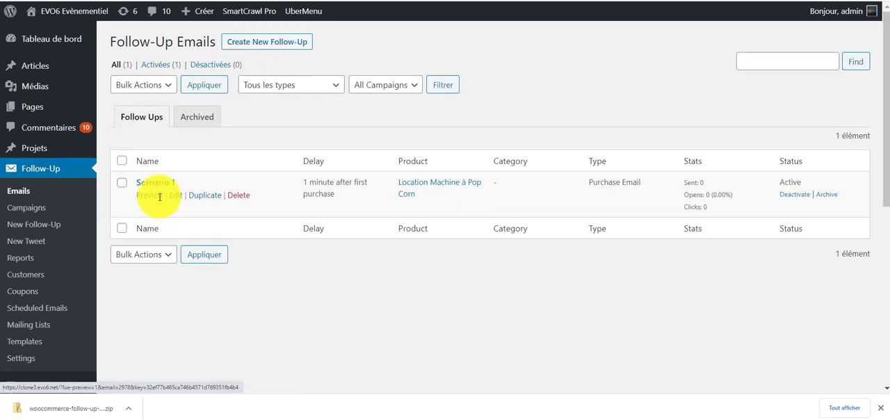
left_click(176, 195)
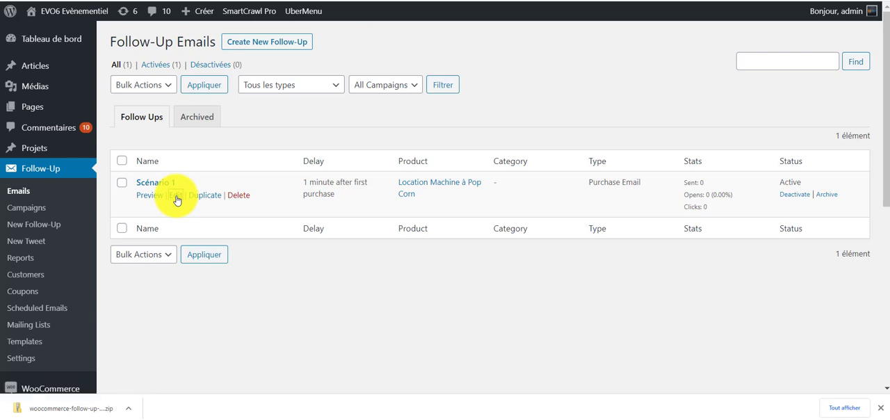
Enable coupon code generation for the Scénario 1 follow-up and select coupon1 as its coupon.
scroll(387, 279, "down", 3)
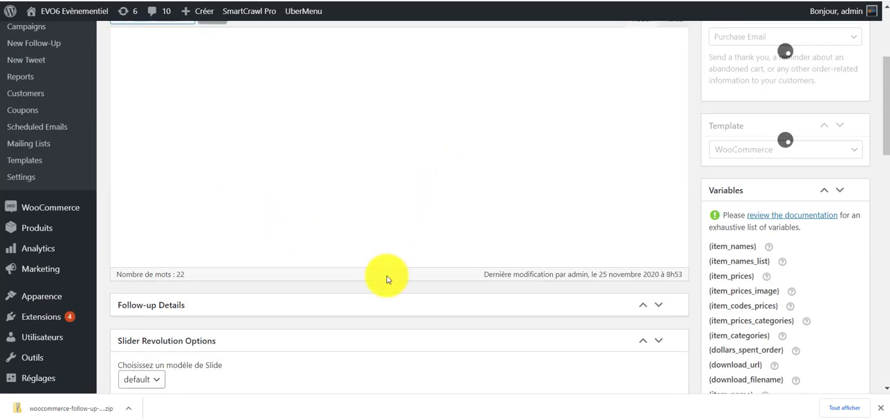
scroll(388, 277, "down", 2)
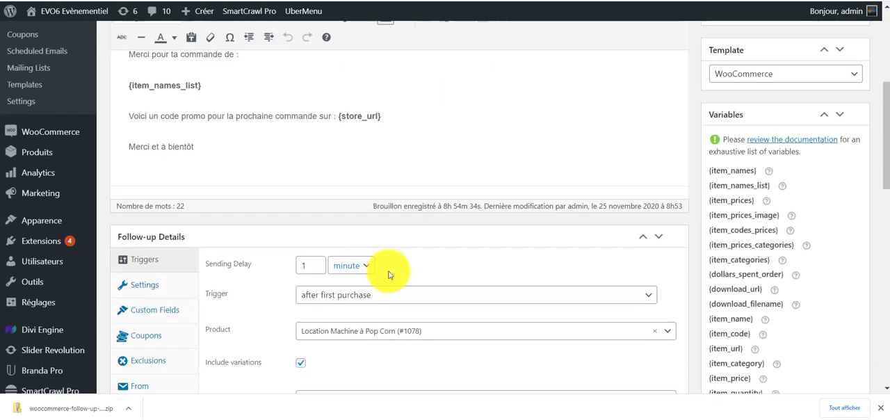
scroll(389, 274, "down", 2)
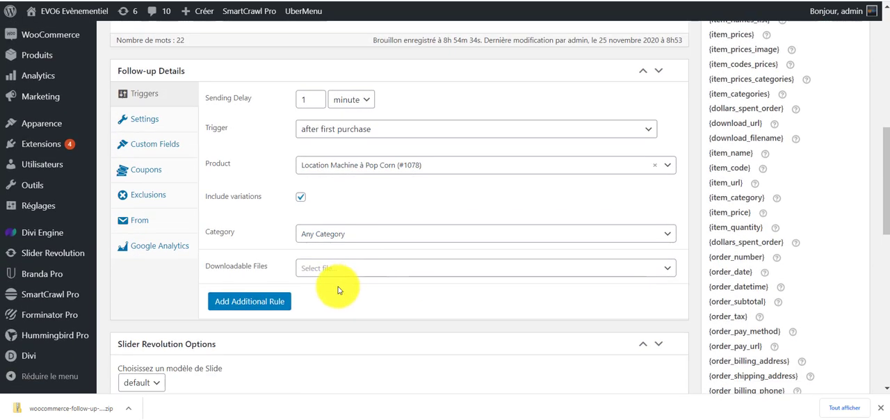
left_click(146, 171)
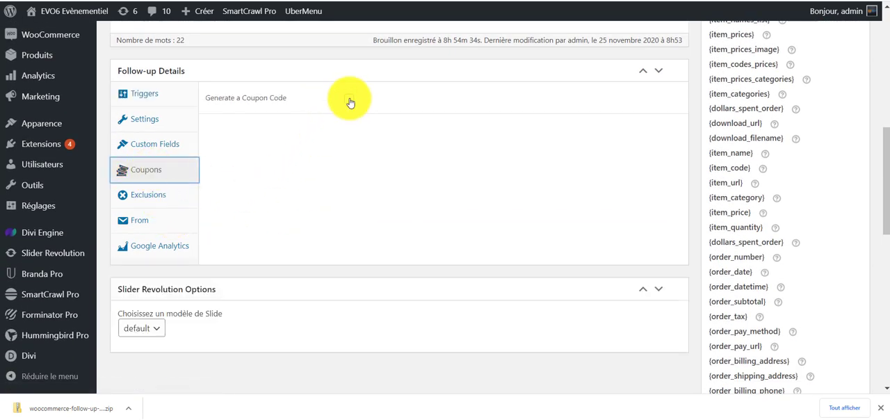
left_click(349, 99)
left_click(470, 133)
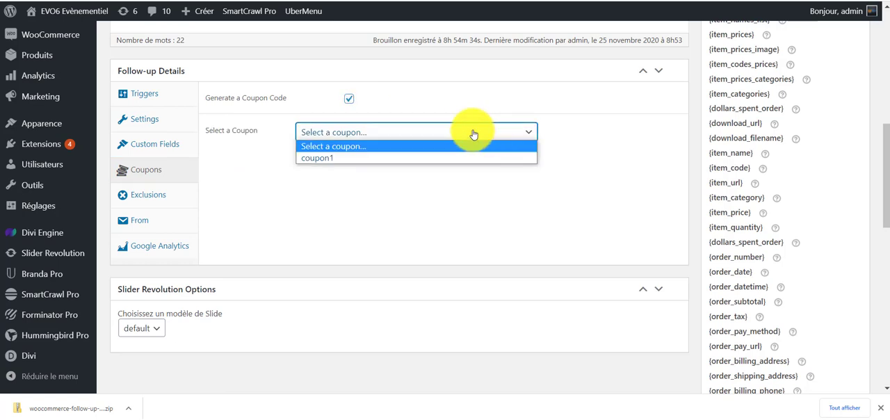
left_click(327, 158)
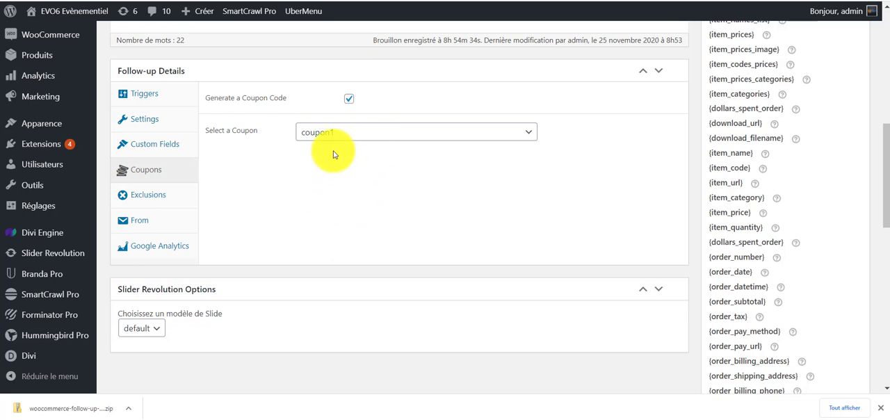
Review the follow-up's From settings for the copy address and the From/Reply-To name and address.
scroll(344, 202, "down", 1)
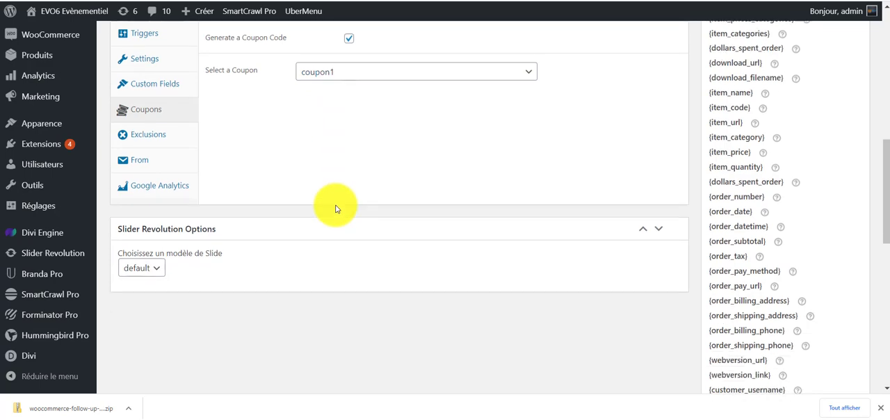
scroll(770, 303, "up", 4)
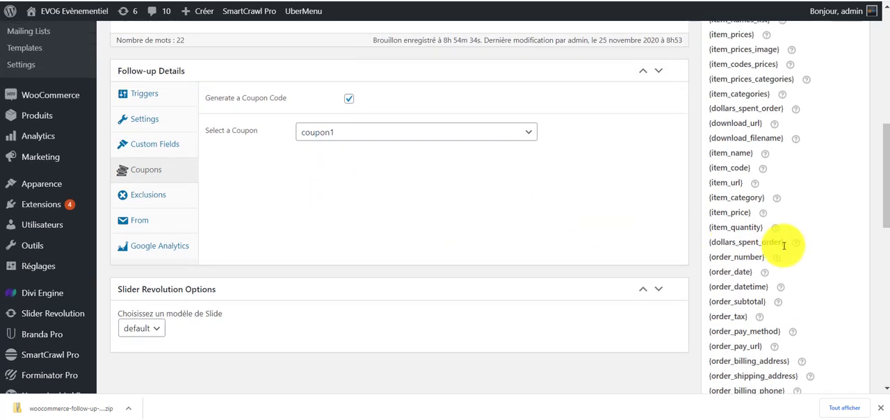
scroll(322, 298, "down", 3)
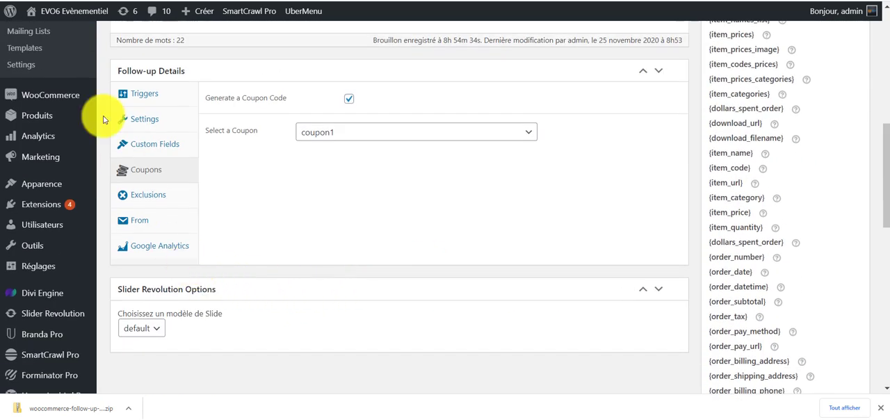
scroll(216, 208, "down", 1)
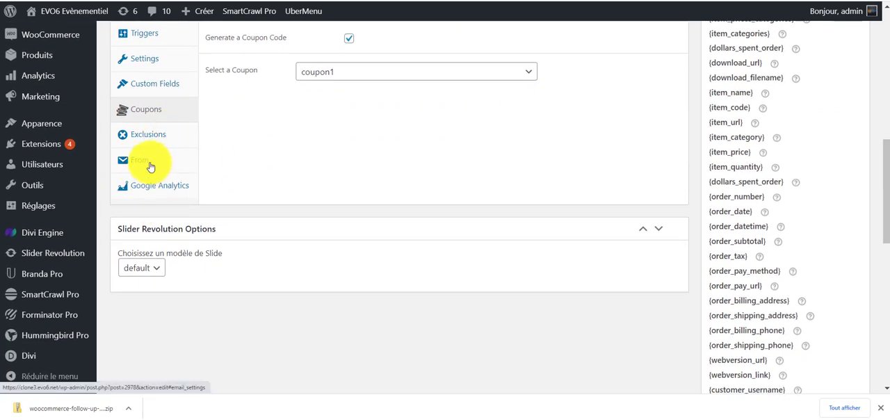
left_click(150, 164)
scroll(324, 199, "up", 1)
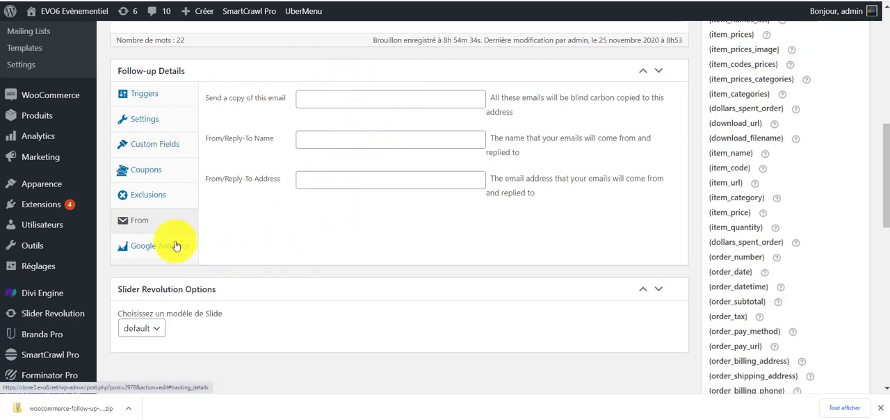
Save the Scénario 1 follow-up email with its coupon settings.
scroll(403, 244, "up", 6)
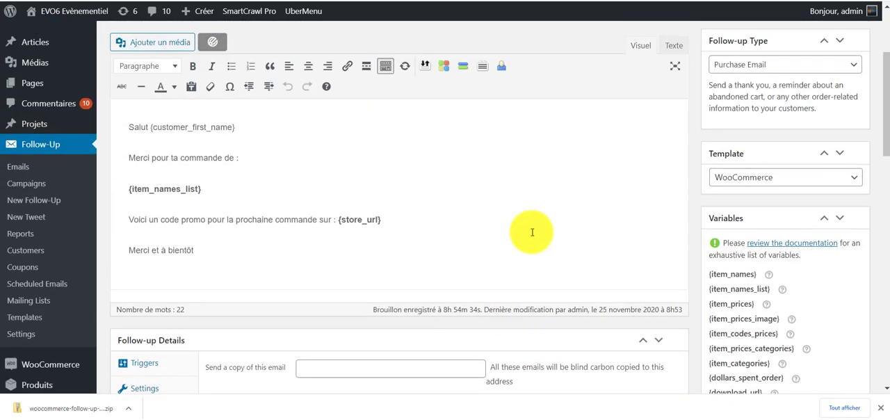
scroll(699, 240, "up", 2)
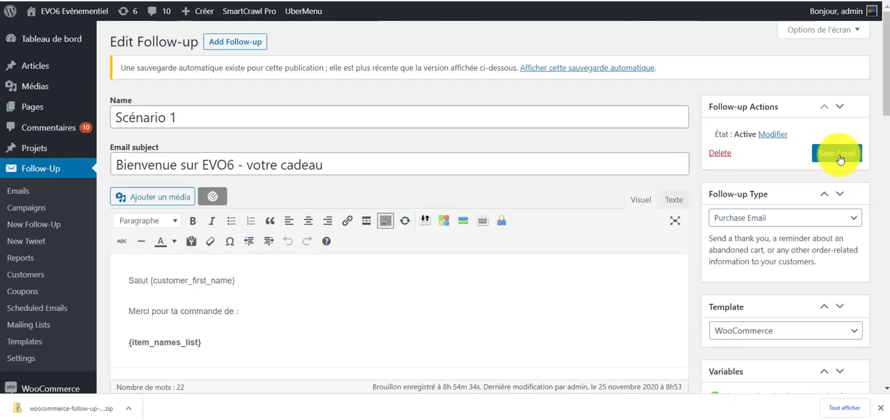
left_click(841, 158)
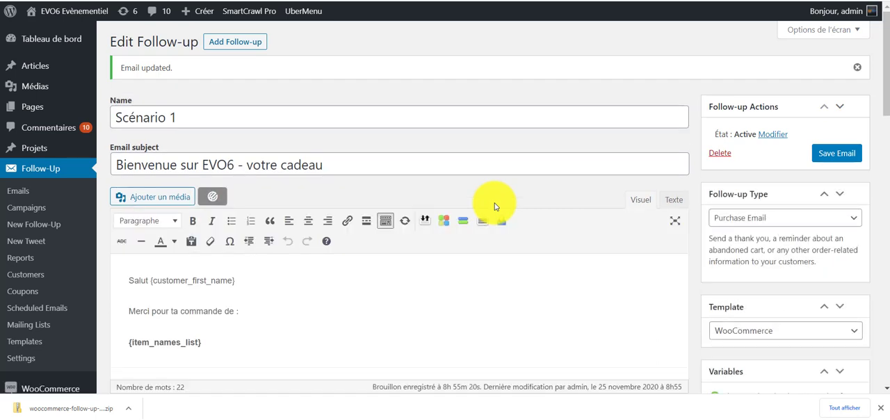
scroll(417, 202, "down", 4)
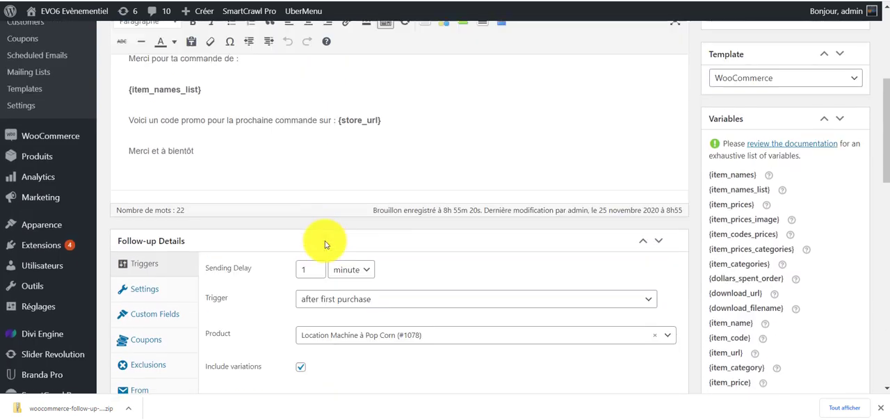
scroll(324, 245, "up", 2)
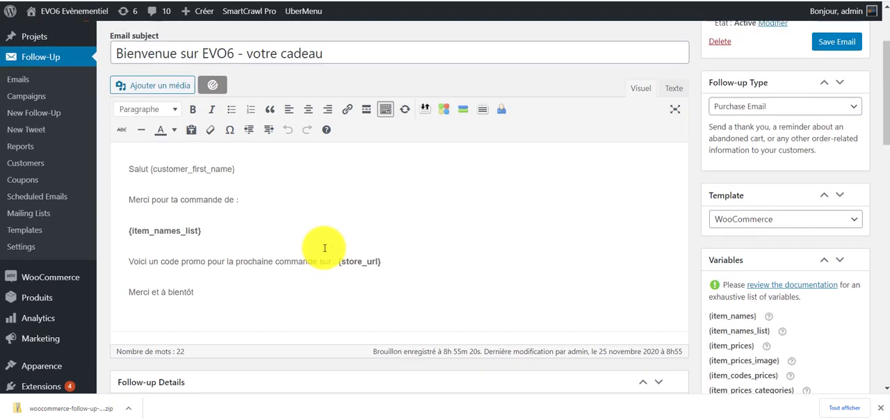
scroll(325, 247, "up", 1)
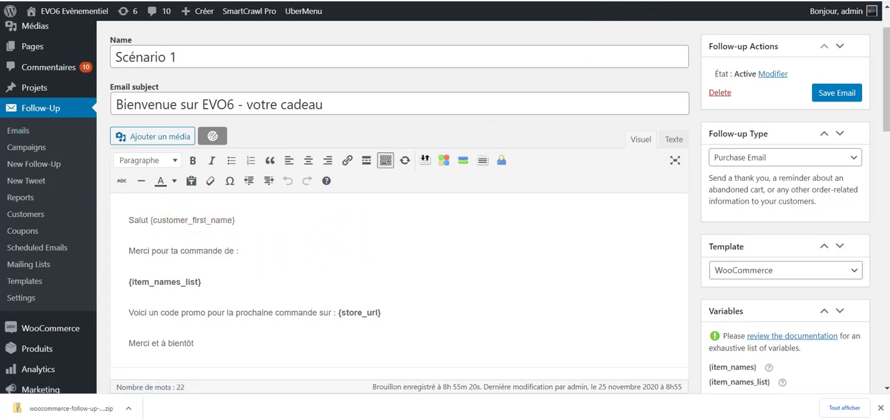
Examine the price, billing period, support and guarantee terms on the WooCommerce Follow-Ups product page, and return to the follow-up email editor.
left_click(644, 1)
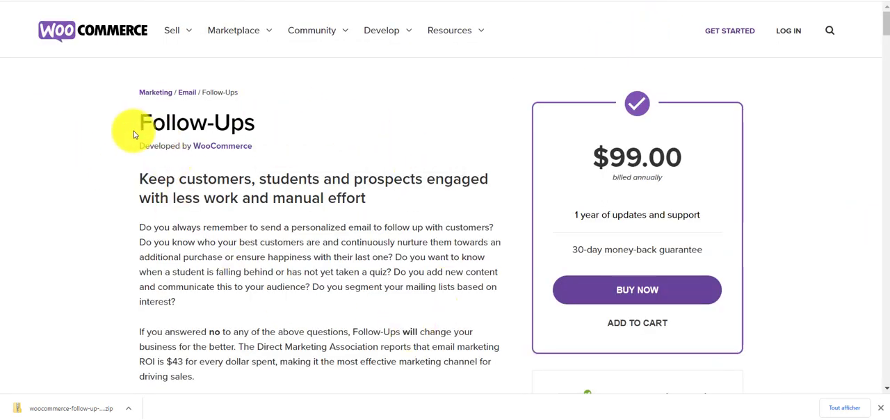
left_click_drag(135, 127, 270, 123)
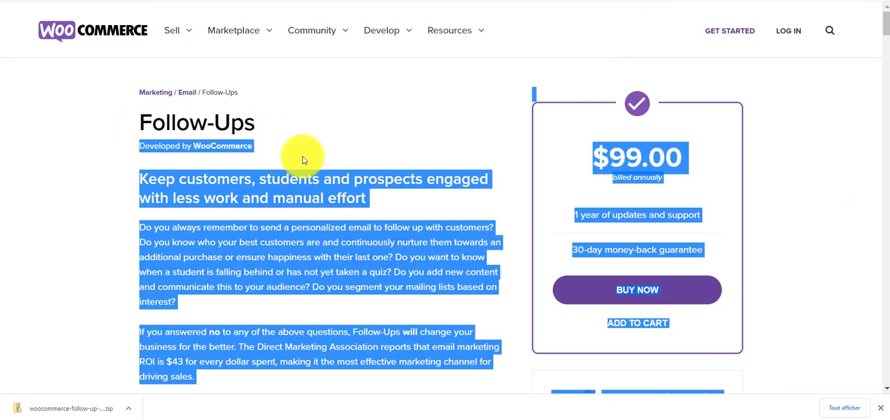
left_click(420, 217)
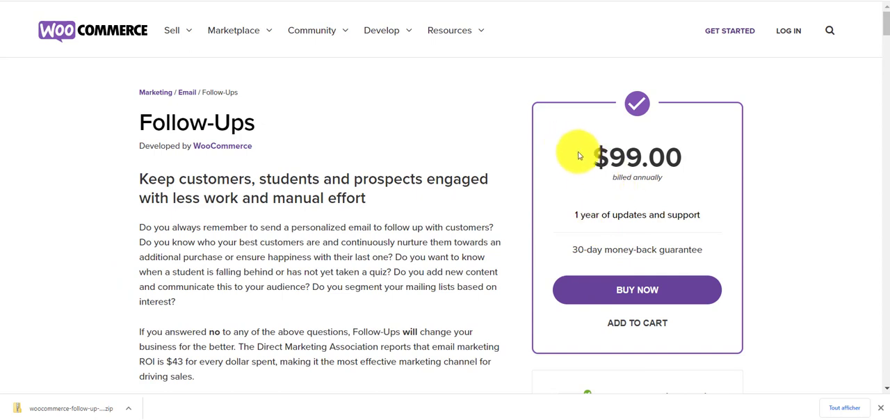
left_click_drag(578, 156, 687, 189)
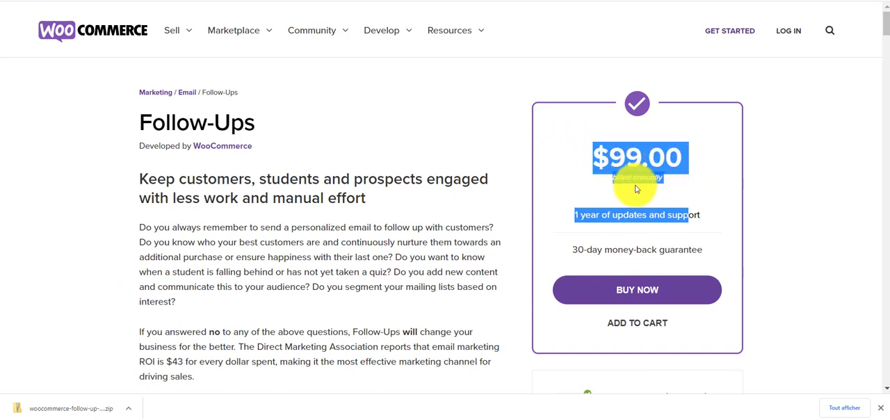
left_click(703, 191)
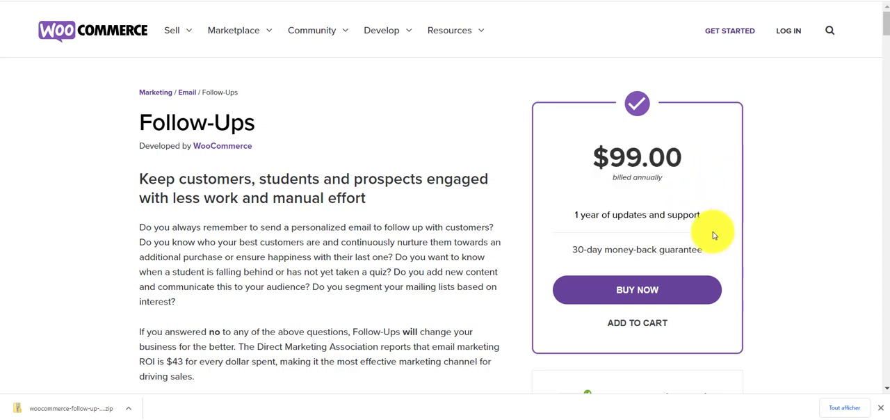
left_click_drag(716, 255, 586, 148)
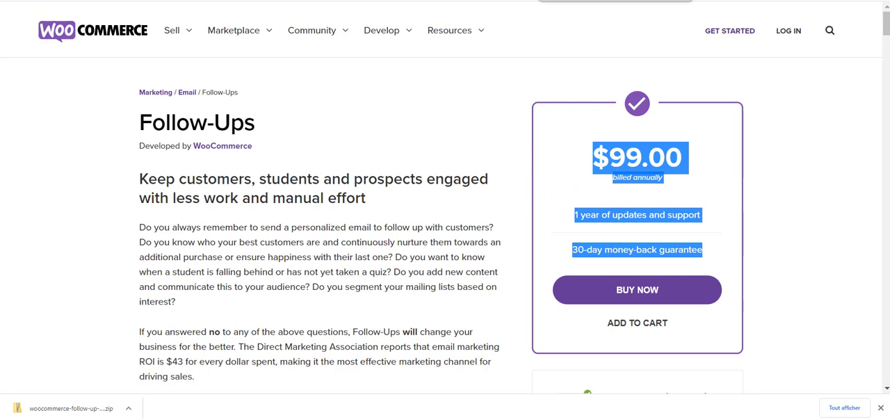
left_click(573, 0)
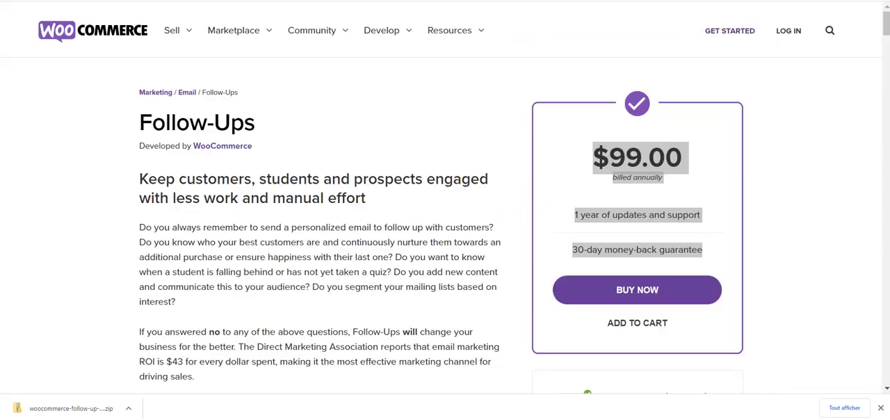
left_click(690, 2)
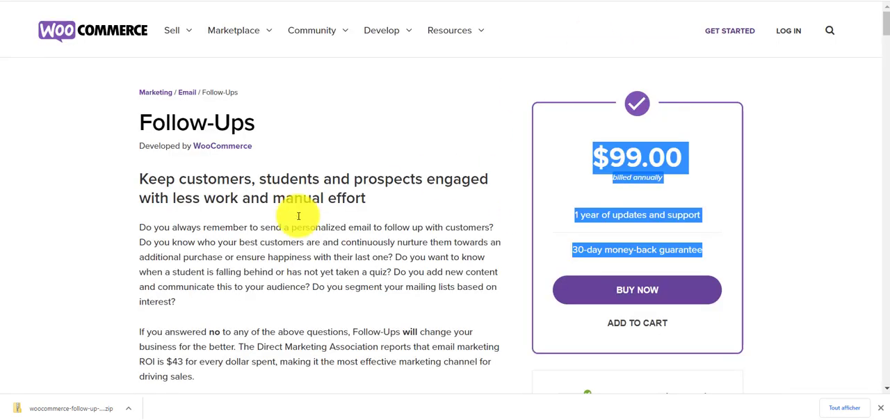
left_click(446, 86)
left_click(561, 1)
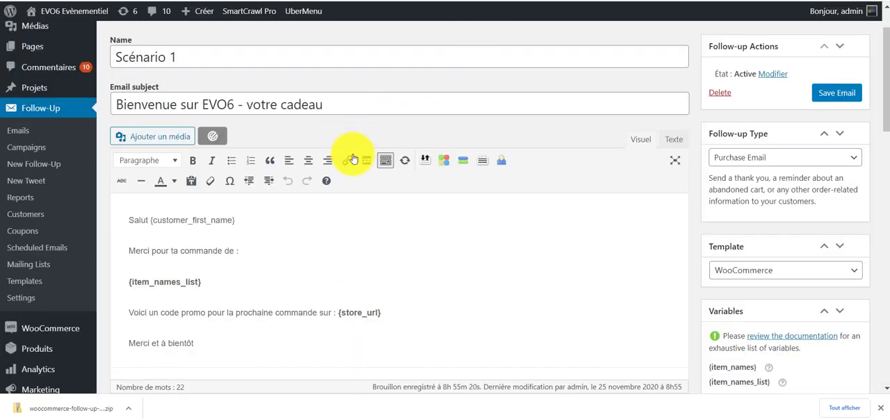
scroll(487, 193, "down", 3)
scroll(523, 277, "up", 2)
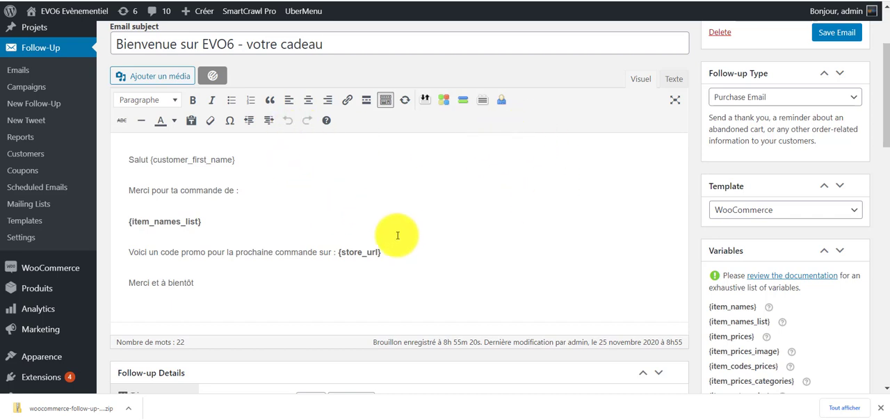
scroll(423, 320, "down", 2)
scroll(410, 291, "up", 3)
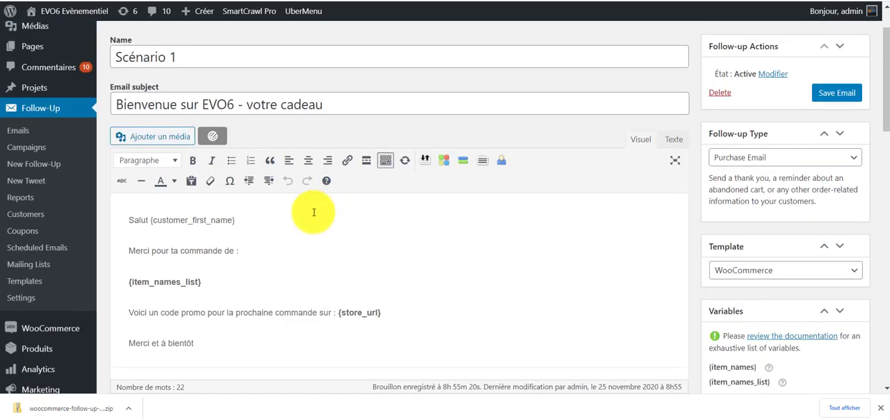
Visit the EVO6 storefront and open the Snacking & restauration category of its catalogue.
scroll(400, 209, "up", 1)
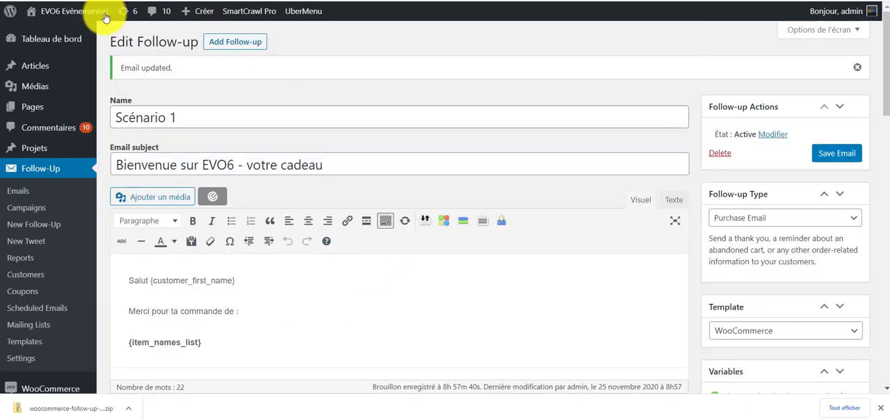
mouse_move(97, 13)
left_click(77, 34)
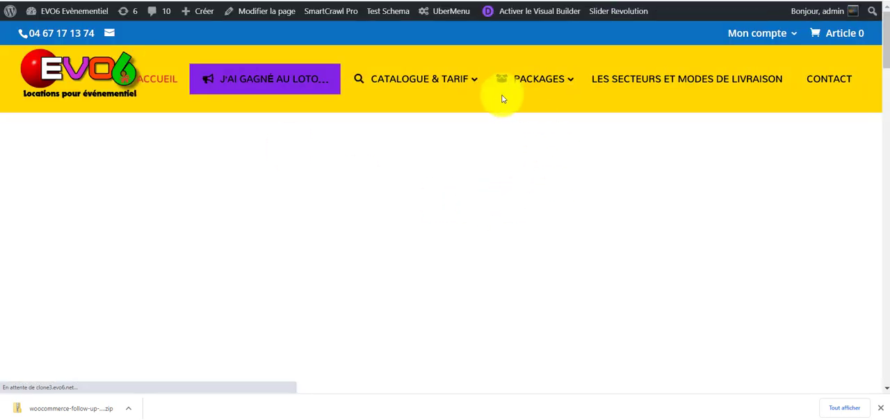
mouse_move(448, 78)
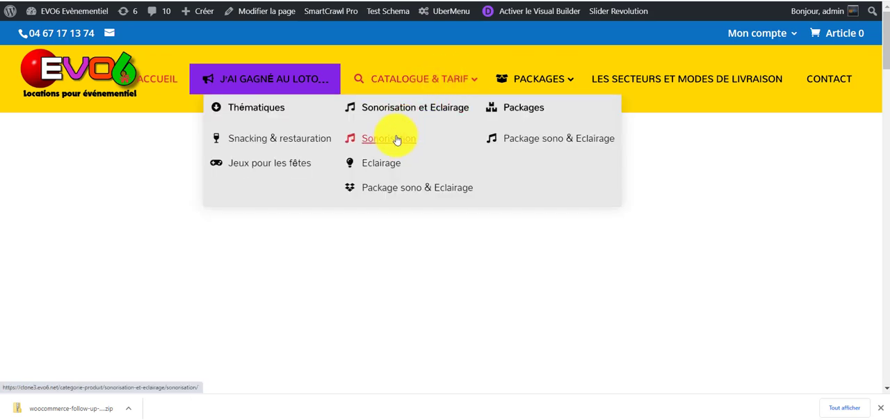
left_click(295, 144)
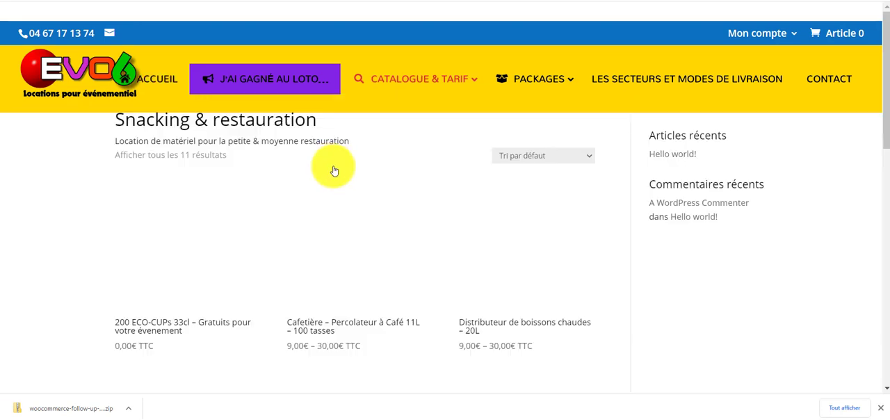
Add the Location Machine à Pop Corn product to the cart with an event duration of 3 jours.
scroll(320, 230, "down", 4)
scroll(314, 236, "down", 2)
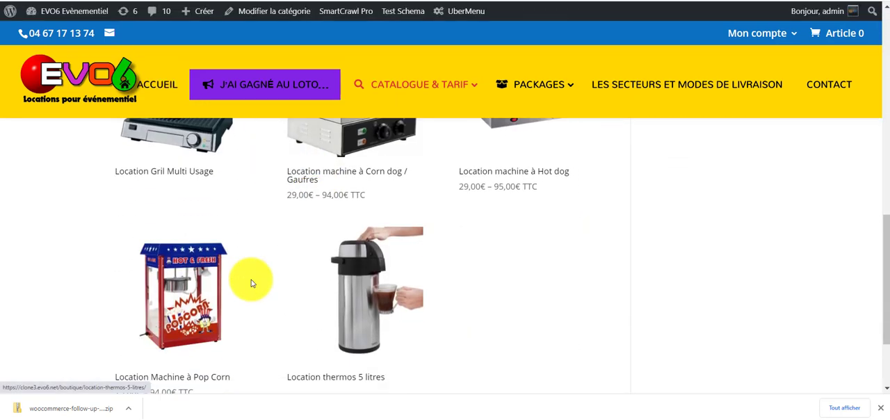
left_click(186, 285)
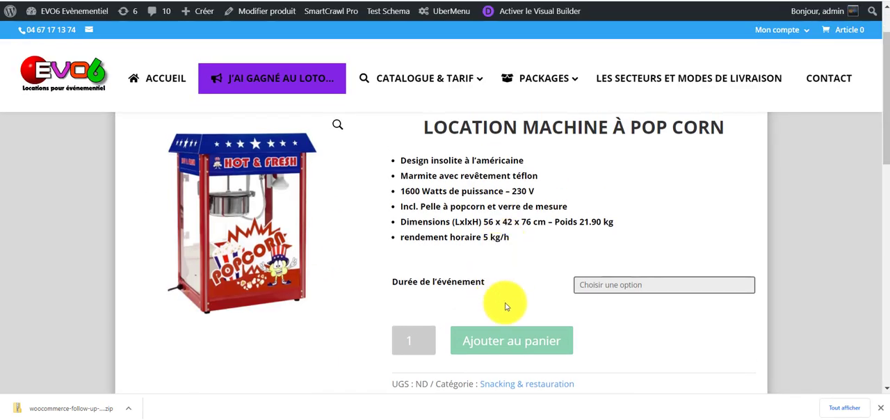
left_click(630, 284)
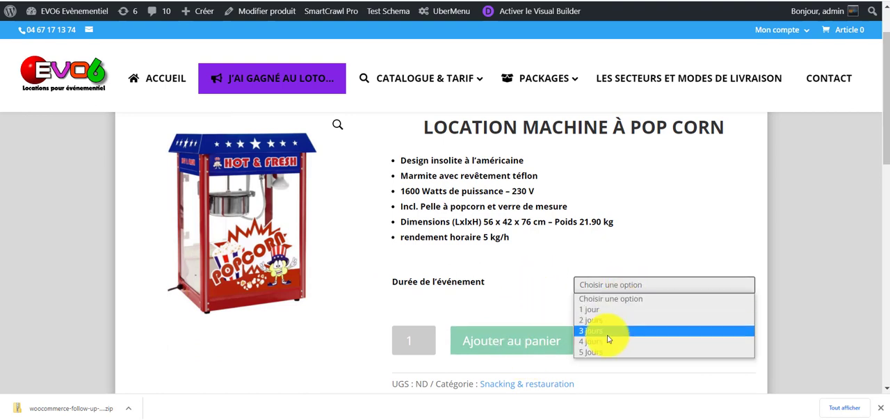
left_click(610, 331)
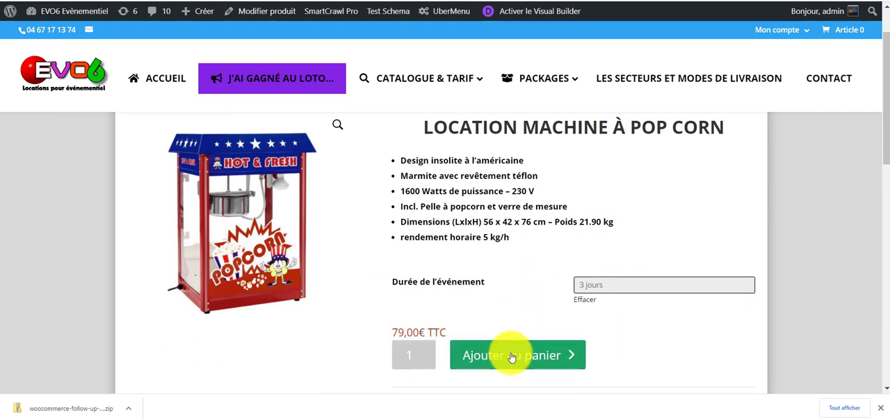
left_click(512, 356)
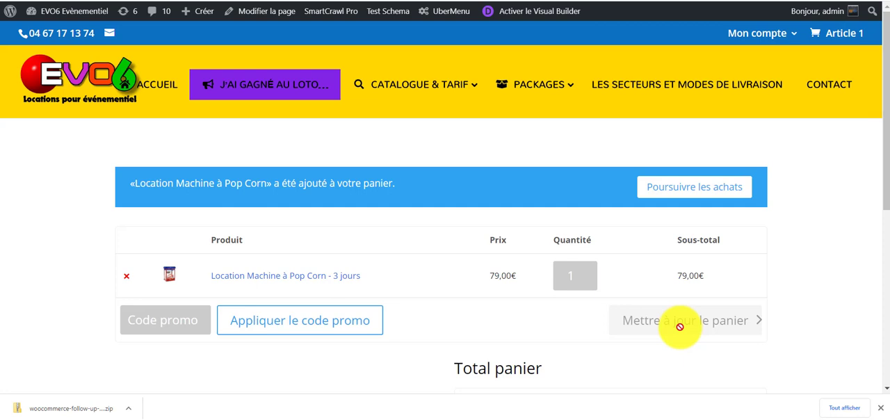
Raise the popcorn machine quantity in the cart to 3 and proceed to checkout.
left_click(592, 272)
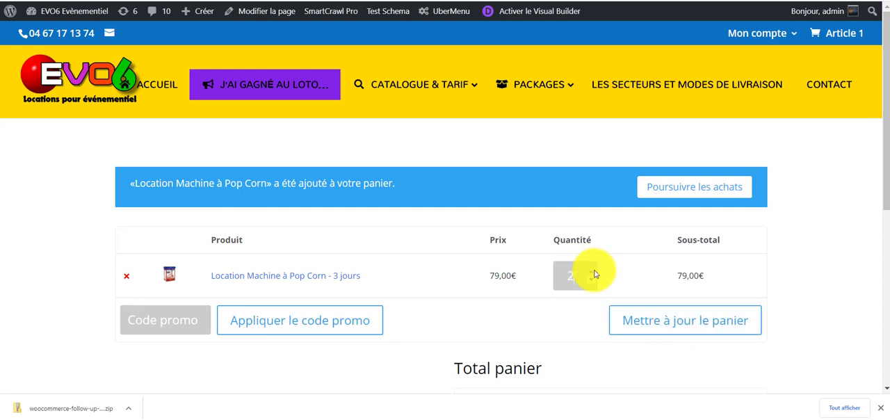
left_click(592, 272)
scroll(660, 306, "down", 2)
left_click(660, 201)
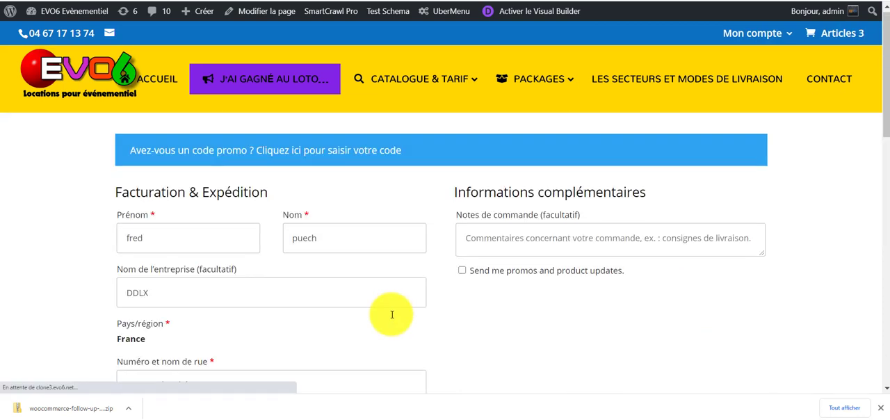
Review the checkout form and place the order with Paiement à la livraison as the payment method.
scroll(391, 313, "down", 10)
scroll(391, 317, "down", 3)
scroll(118, 195, "up", 1)
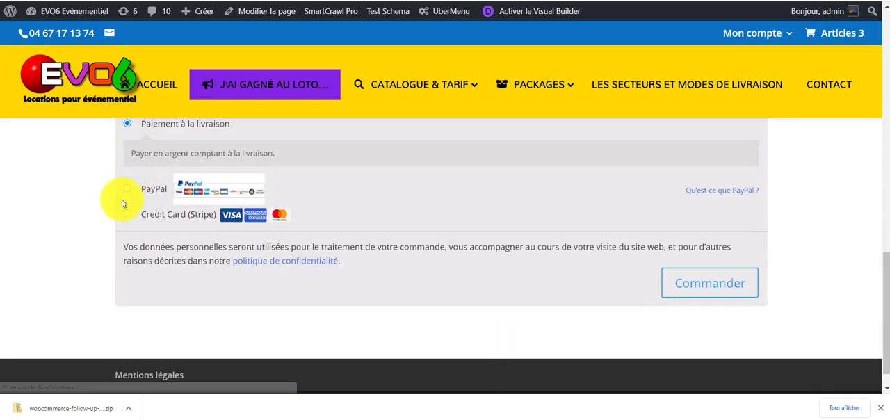
scroll(141, 229, "up", 1)
scroll(540, 302, "down", 1)
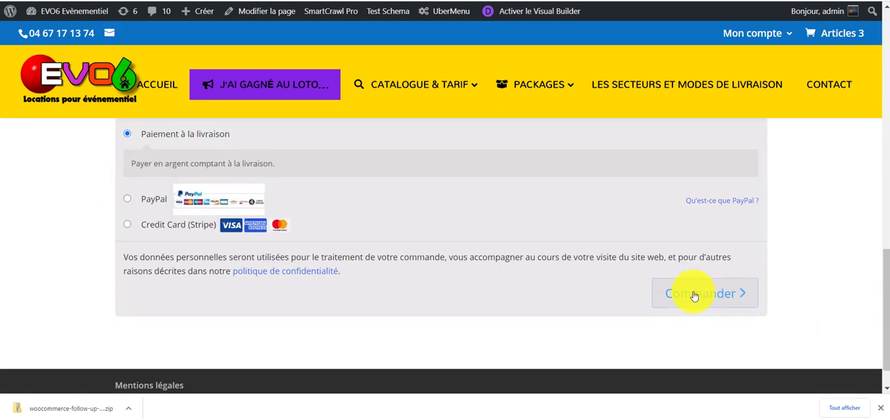
left_click(694, 295)
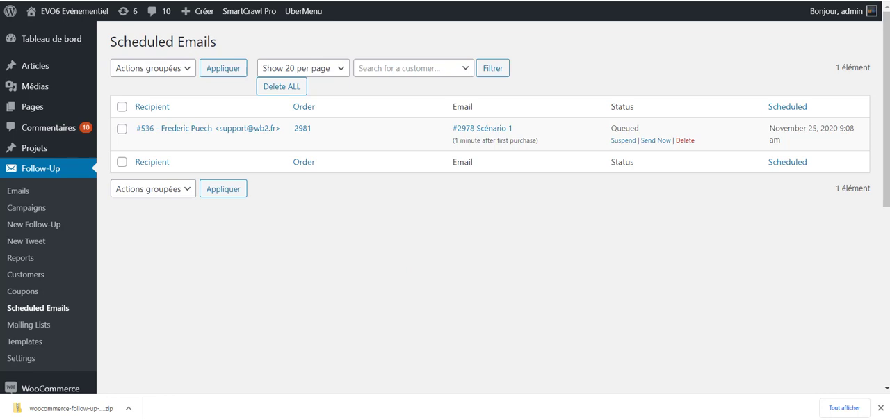
Switch to the Bienvenue sur EVO6 - votre cadeau email and examine its greeting, ordered product, promo-code sentence, coupon and closing line.
left_click(145, 0)
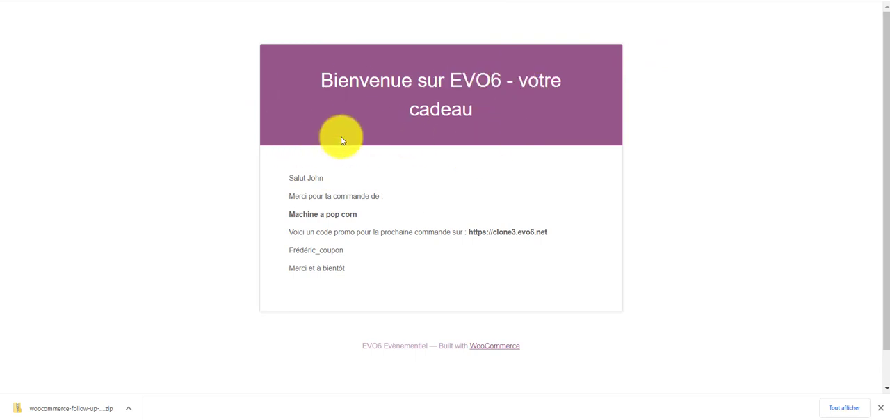
left_click_drag(282, 182, 382, 180)
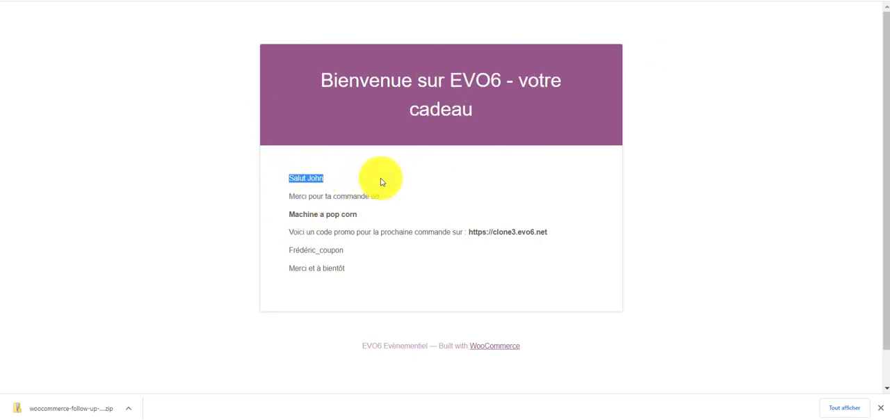
left_click_drag(286, 196, 419, 199)
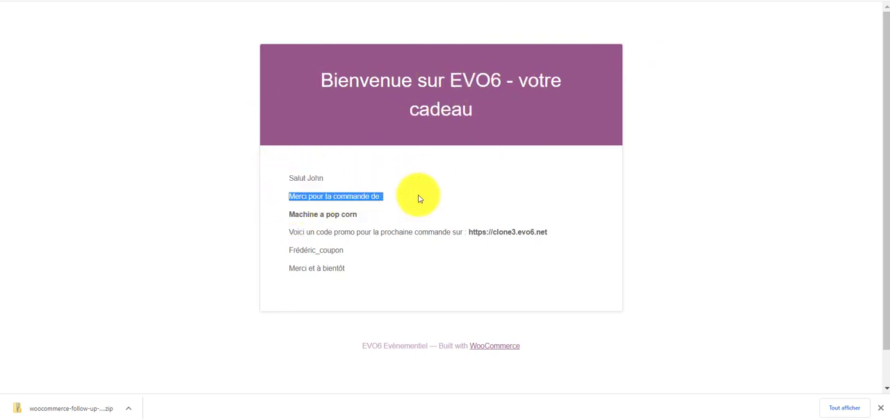
left_click_drag(289, 212, 408, 206)
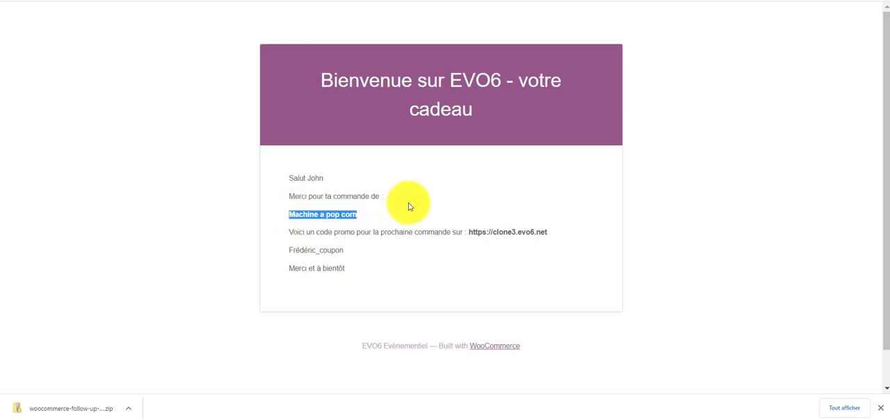
left_click_drag(297, 232, 550, 233)
left_click_drag(344, 250, 289, 251)
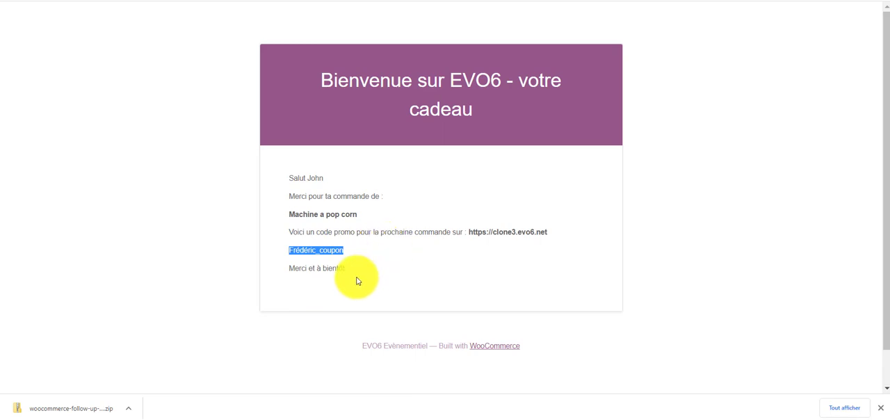
left_click_drag(360, 273, 243, 197)
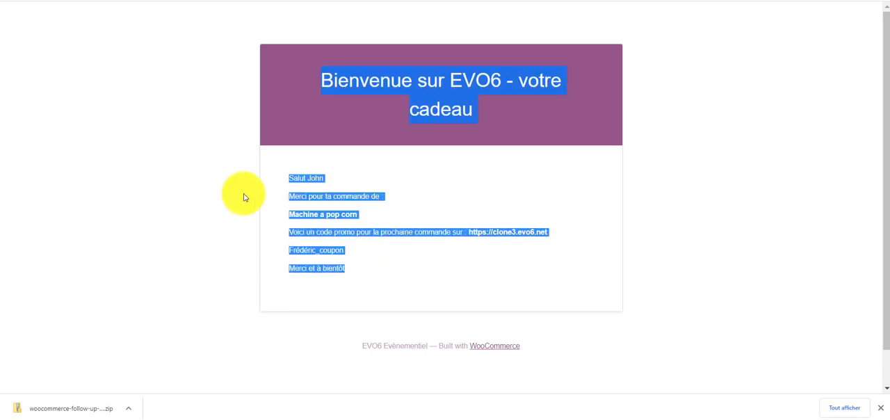
left_click(418, 278)
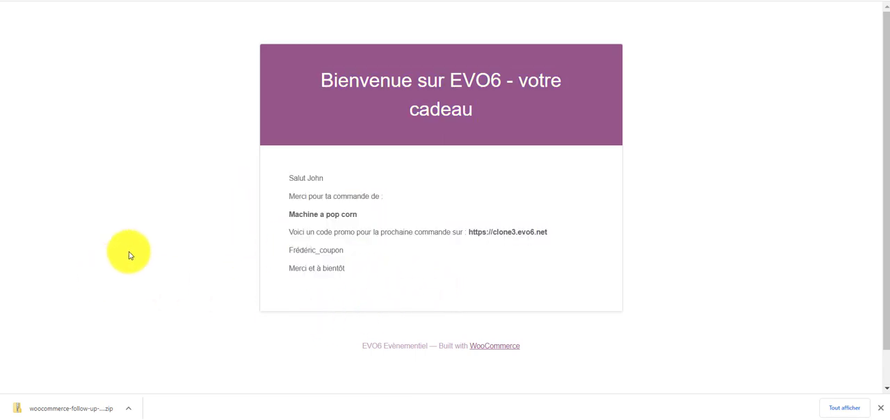